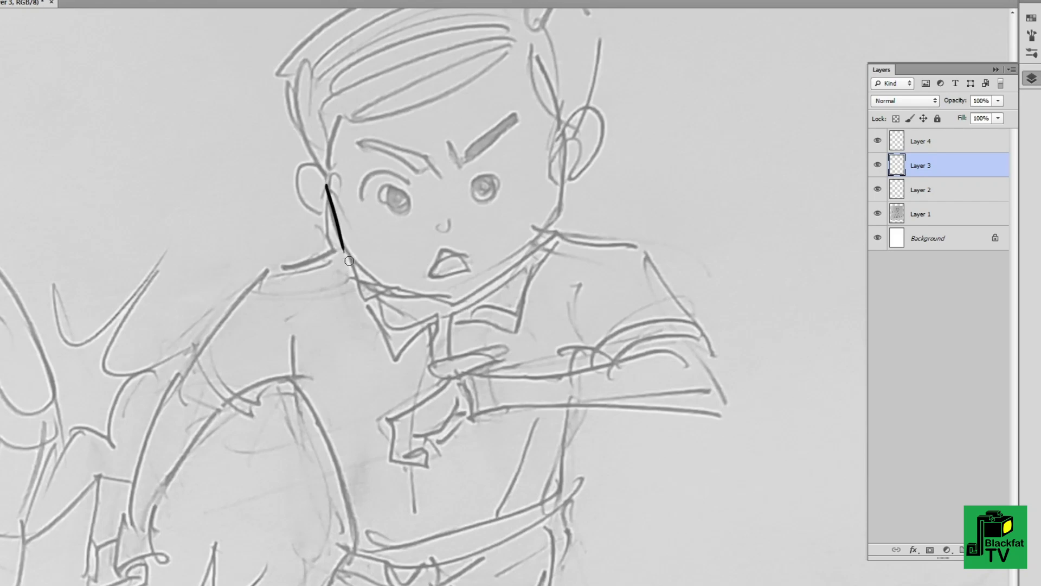
Ink the boy's curved jawline in black over the sketch, plus the eye and thick eyebrow on the right of his face
{"action": "left_click_drag", "start_coordinate": [350, 261], "coordinate": [440, 296]}
{"action": "mouse_move", "coordinate": [568, 150]}
{"action": "left_mouse_down"}
{"action": "mouse_move", "coordinate": [545, 233]}
{"action": "mouse_move", "coordinate": [437, 302]}
{"action": "left_mouse_up"}
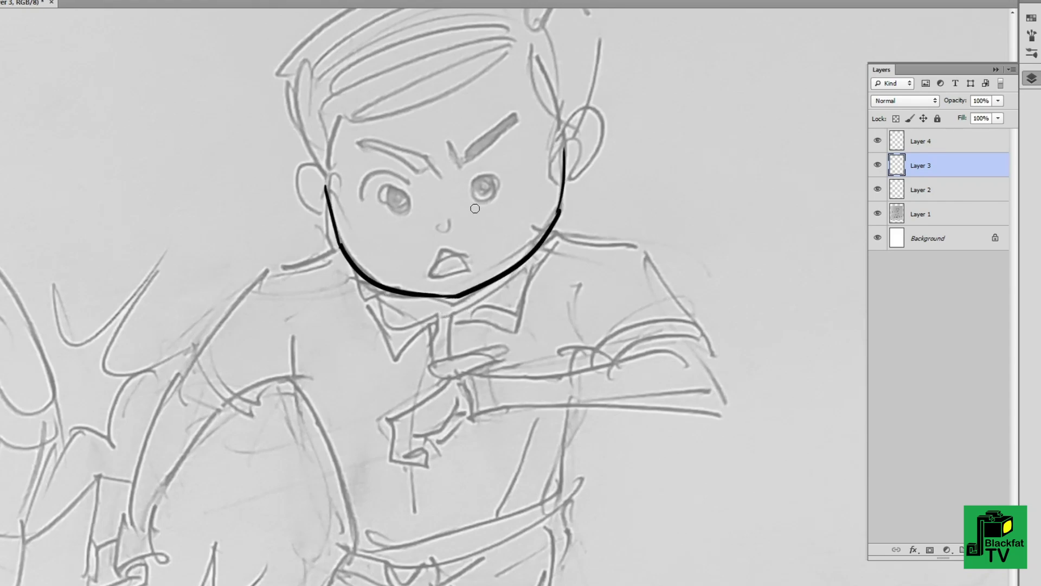
{"action": "scroll", "coordinate": [475, 172], "scroll_direction": "up", "scroll_amount": 1}
{"action": "left_click_drag", "start_coordinate": [453, 157], "coordinate": [580, 72]}
{"action": "mouse_move", "coordinate": [507, 181]}
{"action": "left_mouse_down"}
{"action": "mouse_move", "coordinate": [478, 201]}
{"action": "mouse_move", "coordinate": [500, 195]}
{"action": "mouse_move", "coordinate": [512, 208]}
{"action": "mouse_move", "coordinate": [583, 189]}
{"action": "left_mouse_up"}
{"action": "scroll", "coordinate": [509, 172], "scroll_direction": "left", "scroll_amount": 1}
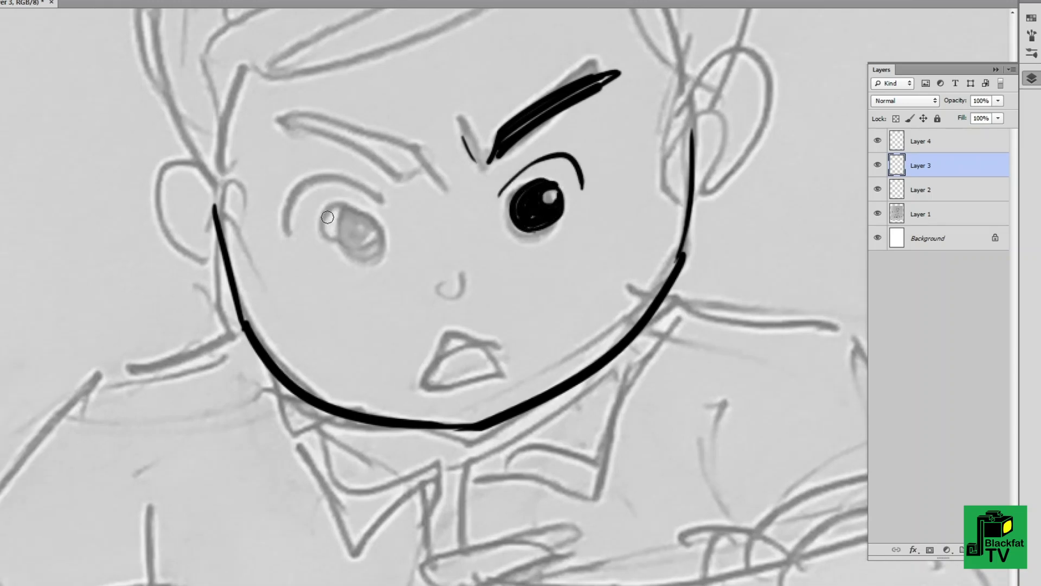
Ink the other eye with a filled pupil, highlight and upper lid, and its thick angry eyebrow
{"action": "mouse_move", "coordinate": [327, 217]}
{"action": "left_mouse_down"}
{"action": "mouse_move", "coordinate": [361, 217]}
{"action": "mouse_move", "coordinate": [369, 240]}
{"action": "mouse_move", "coordinate": [350, 210]}
{"action": "mouse_move", "coordinate": [355, 244]}
{"action": "left_mouse_up"}
{"action": "left_click_drag", "start_coordinate": [290, 207], "coordinate": [371, 195]}
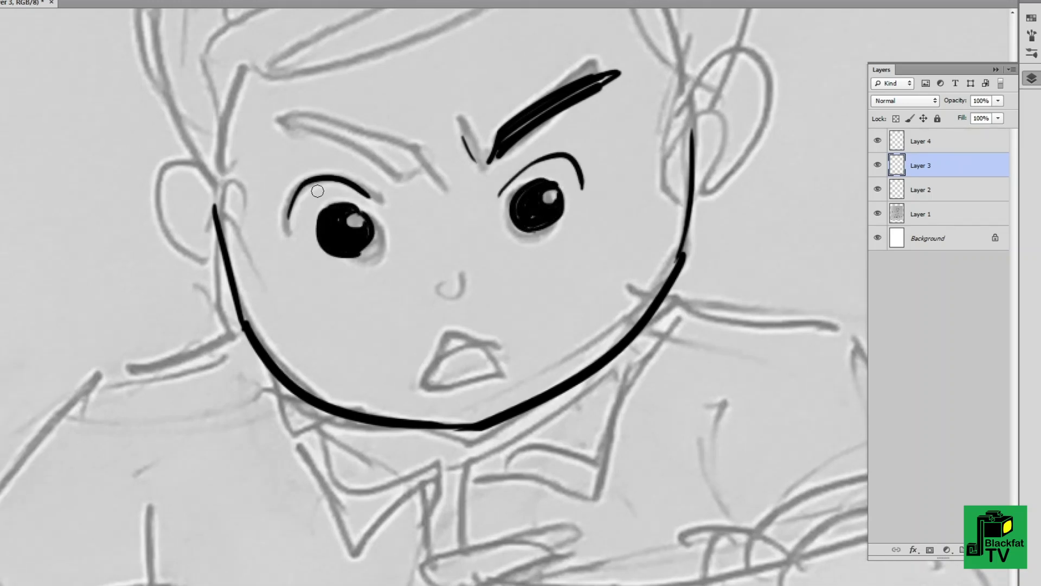
{"action": "left_click_drag", "start_coordinate": [259, 122], "coordinate": [415, 175]}
{"action": "left_click_drag", "start_coordinate": [303, 115], "coordinate": [412, 173]}
Ink the frown line between the eyebrows, the nose and the open mouth with its teeth line
{"action": "mouse_move", "coordinate": [449, 264]}
{"action": "left_mouse_down"}
{"action": "mouse_move", "coordinate": [462, 205]}
{"action": "mouse_move", "coordinate": [441, 186]}
{"action": "left_mouse_up"}
{"action": "left_click_drag", "start_coordinate": [450, 217], "coordinate": [450, 185]}
{"action": "left_click_drag", "start_coordinate": [412, 256], "coordinate": [484, 244]}
{"action": "left_click_drag", "start_coordinate": [428, 223], "coordinate": [479, 213]}
{"action": "scroll", "coordinate": [539, 223], "scroll_direction": "down", "scroll_amount": 2}
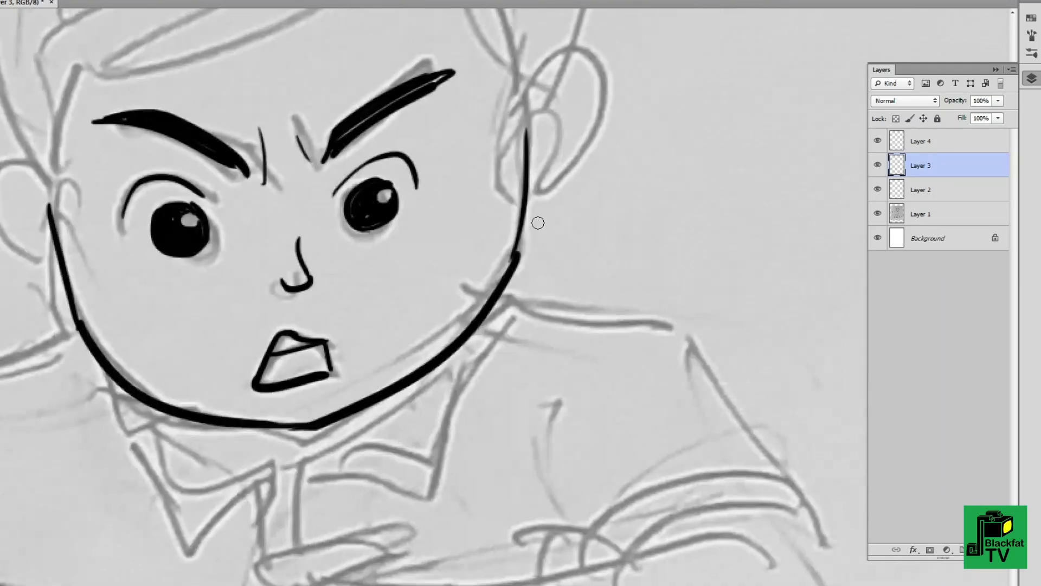
{"action": "scroll", "coordinate": [344, 332], "scroll_direction": "up", "scroll_amount": 2}
{"action": "left_click_drag", "start_coordinate": [266, 296], "coordinate": [412, 312]}
{"action": "scroll", "coordinate": [417, 314], "scroll_direction": "down", "scroll_amount": 2}
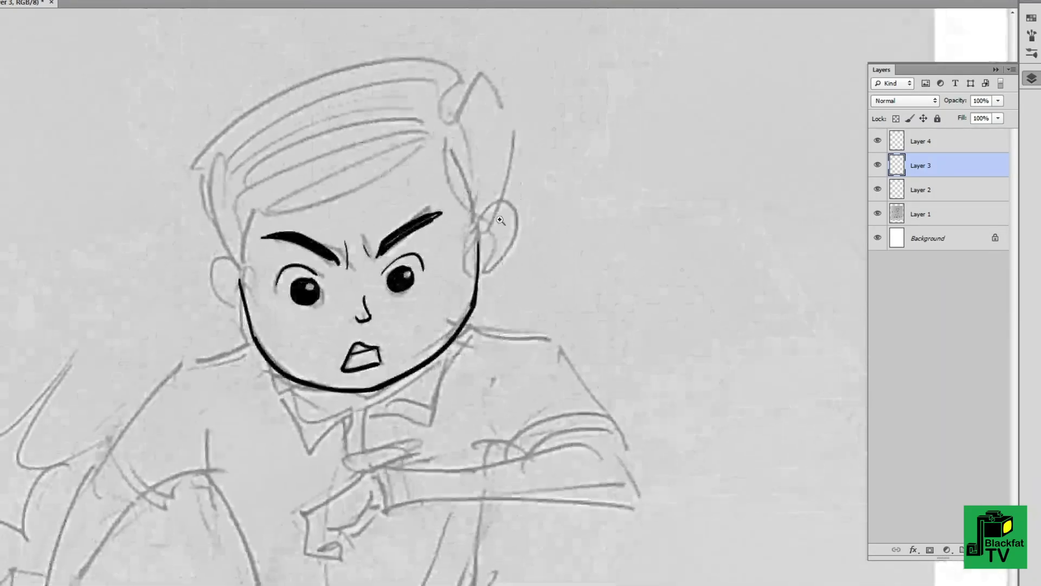
Ink both ears with their outer contours and inner folds
{"action": "scroll", "coordinate": [488, 244], "scroll_direction": "up", "scroll_amount": 2}
{"action": "left_click_drag", "start_coordinate": [470, 222], "coordinate": [497, 327]}
{"action": "scroll", "coordinate": [495, 263], "scroll_direction": "down", "scroll_amount": 2}
{"action": "left_click_drag", "start_coordinate": [206, 179], "coordinate": [154, 285]}
{"action": "key", "text": "ctrl+z"}
{"action": "mouse_move", "coordinate": [179, 222]}
{"action": "left_mouse_down"}
{"action": "mouse_move", "coordinate": [141, 347]}
{"action": "mouse_move", "coordinate": [190, 353]}
{"action": "left_mouse_up"}
{"action": "left_click_drag", "start_coordinate": [185, 350], "coordinate": [222, 363]}
{"action": "left_click_drag", "start_coordinate": [163, 260], "coordinate": [206, 284]}
{"action": "scroll", "coordinate": [502, 166], "scroll_direction": "up", "scroll_amount": 2}
{"action": "scroll", "coordinate": [100, 353], "scroll_direction": "down", "scroll_amount": 2}
Ink the hair with its swept fringe, both sideburns, the outer head contour and thin inner strands
{"action": "left_click_drag", "start_coordinate": [92, 256], "coordinate": [569, 81]}
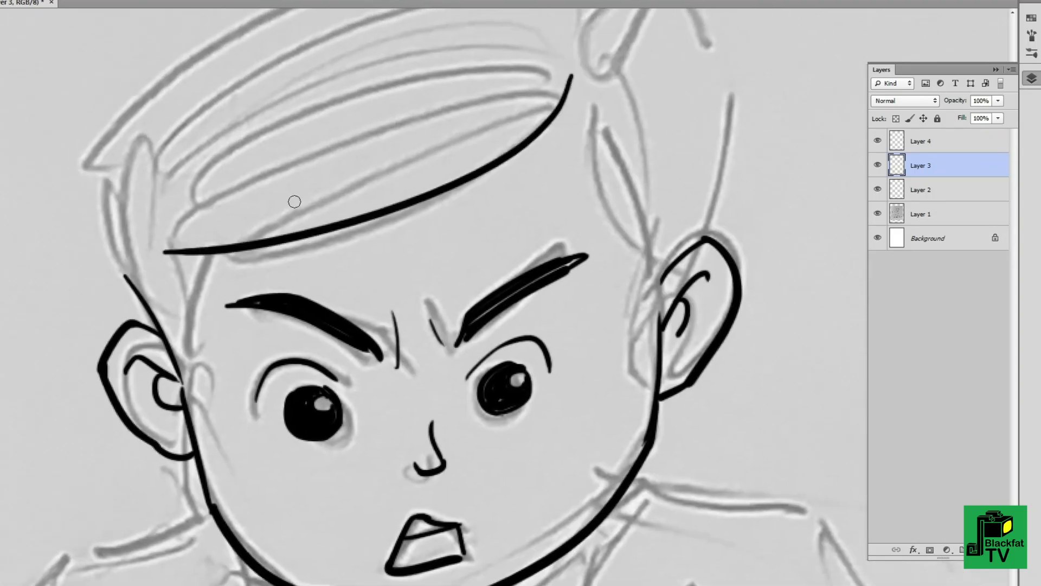
{"action": "left_click_drag", "start_coordinate": [202, 252], "coordinate": [182, 380]}
{"action": "scroll", "coordinate": [384, 242], "scroll_direction": "up", "scroll_amount": 2}
{"action": "left_click_drag", "start_coordinate": [338, 267], "coordinate": [408, 142]}
{"action": "left_click_drag", "start_coordinate": [408, 142], "coordinate": [406, 239]}
{"action": "left_click_drag", "start_coordinate": [429, 157], "coordinate": [485, 374]}
{"action": "left_click_drag", "start_coordinate": [442, 32], "coordinate": [440, 90]}
{"action": "mouse_move", "coordinate": [464, 68]}
{"action": "left_mouse_down"}
{"action": "mouse_move", "coordinate": [563, 234]}
{"action": "mouse_move", "coordinate": [534, 312]}
{"action": "left_mouse_up"}
{"action": "scroll", "coordinate": [534, 312], "scroll_direction": "down", "scroll_amount": 2}
{"action": "scroll", "coordinate": [641, 85], "scroll_direction": "up", "scroll_amount": 2}
{"action": "mouse_move", "coordinate": [510, 43]}
{"action": "left_mouse_down"}
{"action": "mouse_move", "coordinate": [686, 92]}
{"action": "mouse_move", "coordinate": [367, 105]}
{"action": "mouse_move", "coordinate": [171, 336]}
{"action": "left_mouse_up"}
{"action": "scroll", "coordinate": [504, 87], "scroll_direction": "down", "scroll_amount": 3}
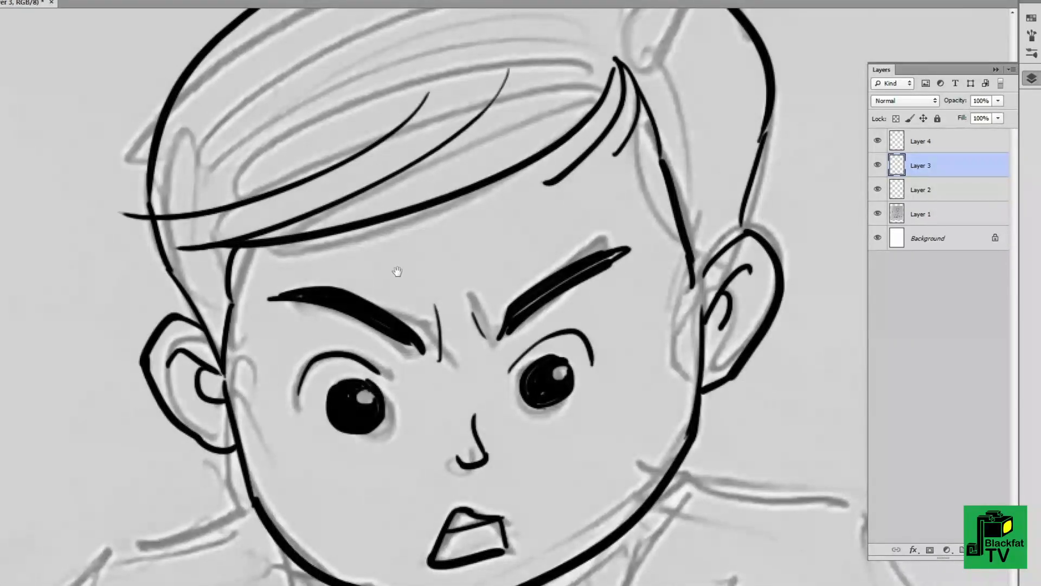
Ink the pointed shirt collar and the top of the placket, erasing the overshoot at the collar tip
{"action": "scroll", "coordinate": [325, 271], "scroll_direction": "down", "scroll_amount": 10}
{"action": "left_click_drag", "start_coordinate": [279, 168], "coordinate": [357, 205]}
{"action": "key", "text": "ctrl+z"}
{"action": "mouse_move", "coordinate": [343, 230]}
{"action": "left_mouse_down"}
{"action": "mouse_move", "coordinate": [512, 114]}
{"action": "mouse_move", "coordinate": [329, 296]}
{"action": "mouse_move", "coordinate": [568, 54]}
{"action": "mouse_move", "coordinate": [212, 298]}
{"action": "left_mouse_up"}
{"action": "left_click_drag", "start_coordinate": [176, 114], "coordinate": [220, 281]}
{"action": "key", "text": "e"}
{"action": "left_click_drag", "start_coordinate": [211, 297], "coordinate": [216, 302]}
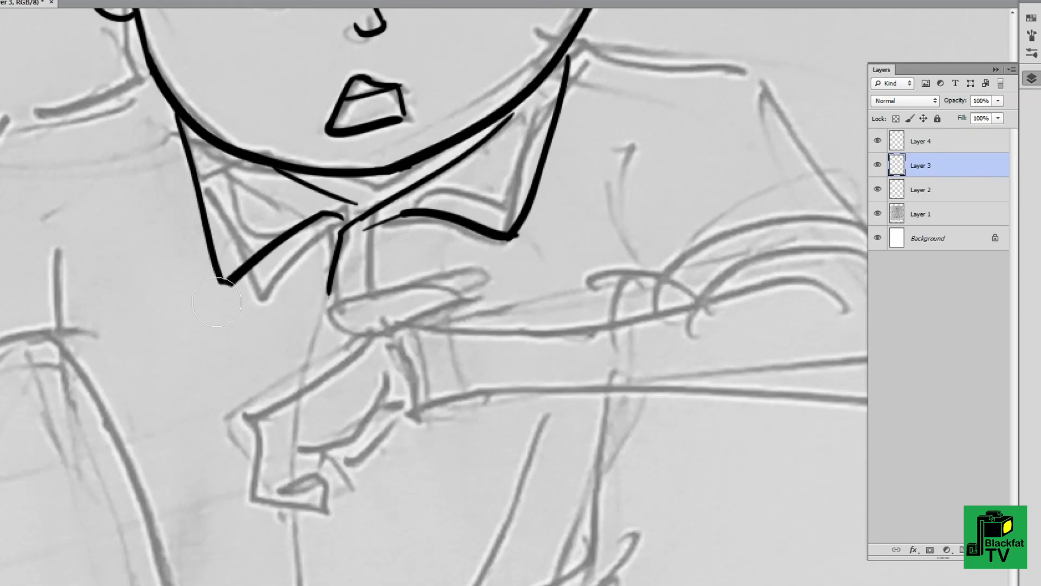
Ink the upper and lower outlines of the bent forearm and round off the elbow
{"action": "scroll", "coordinate": [370, 204], "scroll_direction": "down", "scroll_amount": 6}
{"action": "scroll", "coordinate": [371, 204], "scroll_direction": "right", "scroll_amount": 5}
{"action": "left_click_drag", "start_coordinate": [279, 166], "coordinate": [694, 106]}
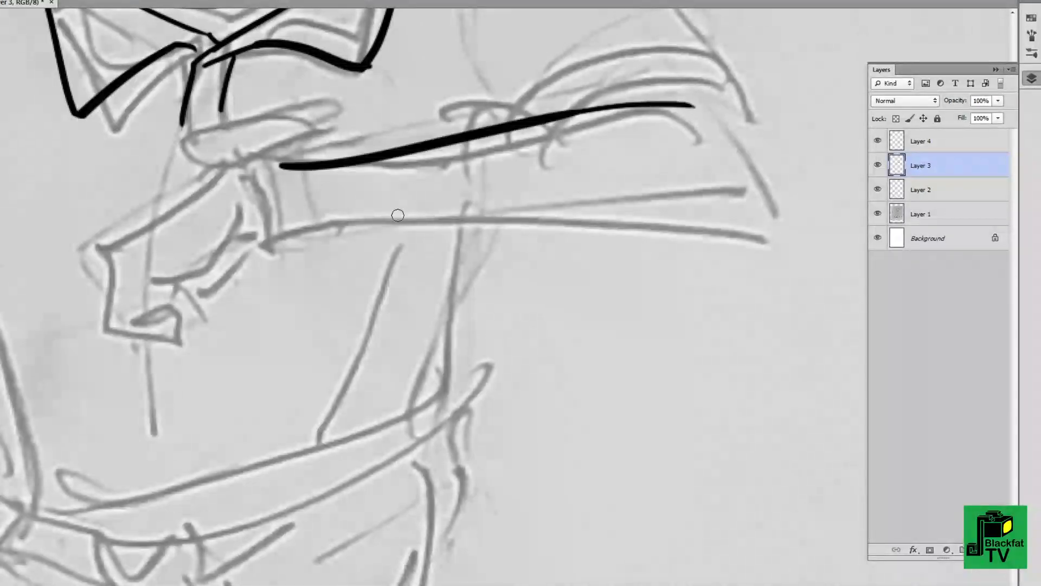
{"action": "left_click_drag", "start_coordinate": [284, 228], "coordinate": [751, 234]}
{"action": "left_click_drag", "start_coordinate": [706, 87], "coordinate": [771, 186]}
Ink the wristwatch strap and dial, plus the back and palm lines of the hand
{"action": "scroll", "coordinate": [600, 195], "scroll_direction": "left", "scroll_amount": 5}
{"action": "scroll", "coordinate": [600, 195], "scroll_direction": "up", "scroll_amount": 1}
{"action": "left_click_drag", "start_coordinate": [477, 185], "coordinate": [499, 263]}
{"action": "left_click_drag", "start_coordinate": [530, 196], "coordinate": [537, 252]}
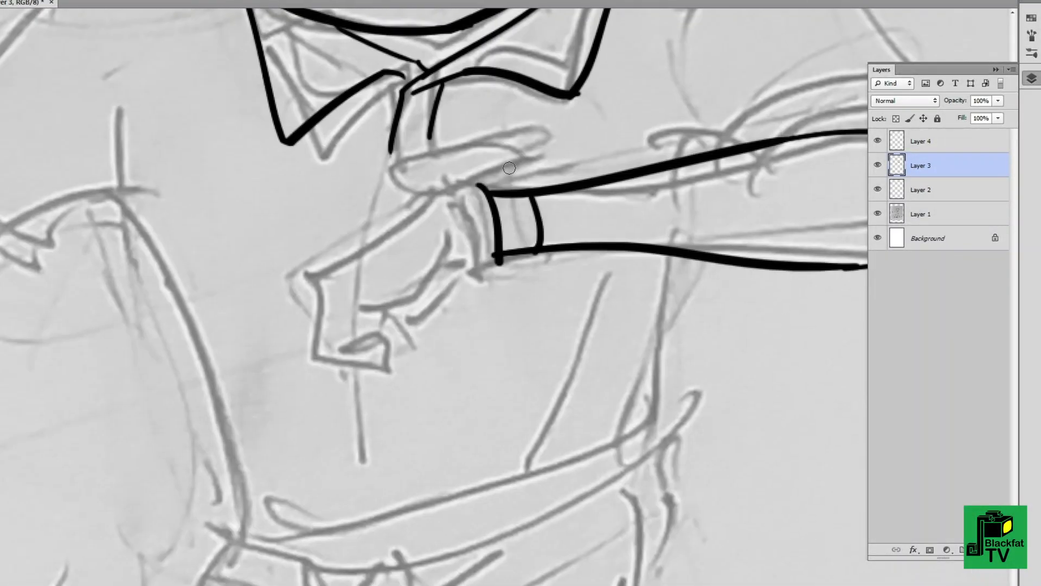
{"action": "left_click_drag", "start_coordinate": [444, 194], "coordinate": [274, 293]}
{"action": "left_click_drag", "start_coordinate": [475, 235], "coordinate": [347, 312]}
{"action": "left_click_drag", "start_coordinate": [458, 183], "coordinate": [554, 186]}
{"action": "key", "text": "bracketright"}
{"action": "key", "text": "bracketright"}
{"action": "key", "text": "bracketright"}
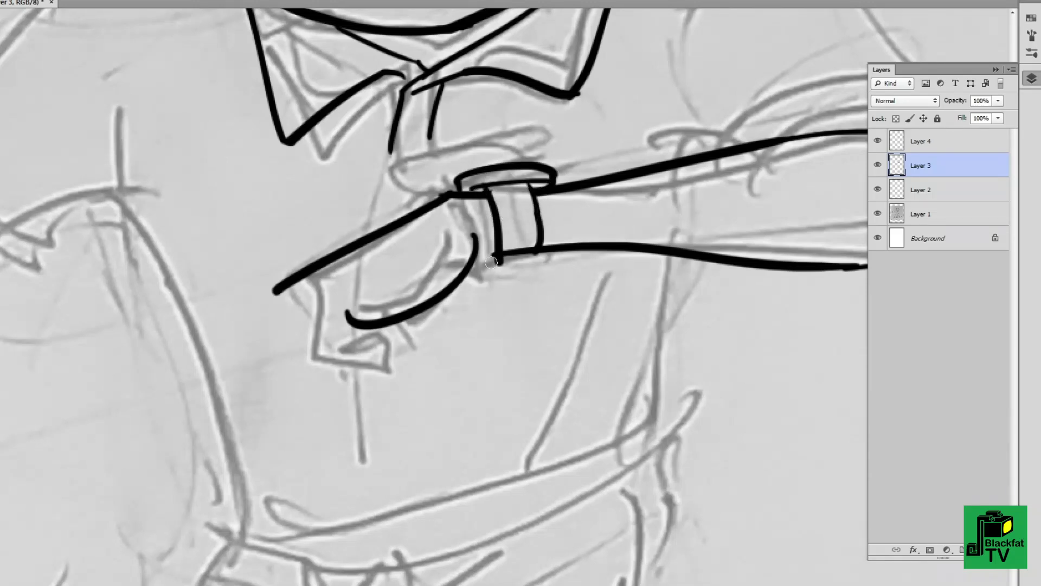
Ink the curled fingers and thumb of the fist in front of the chest
{"action": "scroll", "coordinate": [491, 262], "scroll_direction": "down", "scroll_amount": 3}
{"action": "scroll", "coordinate": [491, 263], "scroll_direction": "left", "scroll_amount": 3}
{"action": "left_click_drag", "start_coordinate": [402, 218], "coordinate": [399, 296]}
{"action": "left_click_drag", "start_coordinate": [426, 227], "coordinate": [456, 272]}
{"action": "left_click_drag", "start_coordinate": [399, 298], "coordinate": [458, 305]}
{"action": "left_click_drag", "start_coordinate": [496, 247], "coordinate": [460, 307]}
{"action": "mouse_move", "coordinate": [389, 206]}
{"action": "left_mouse_down"}
{"action": "mouse_move", "coordinate": [373, 304]}
{"action": "mouse_move", "coordinate": [445, 308]}
{"action": "left_mouse_up"}
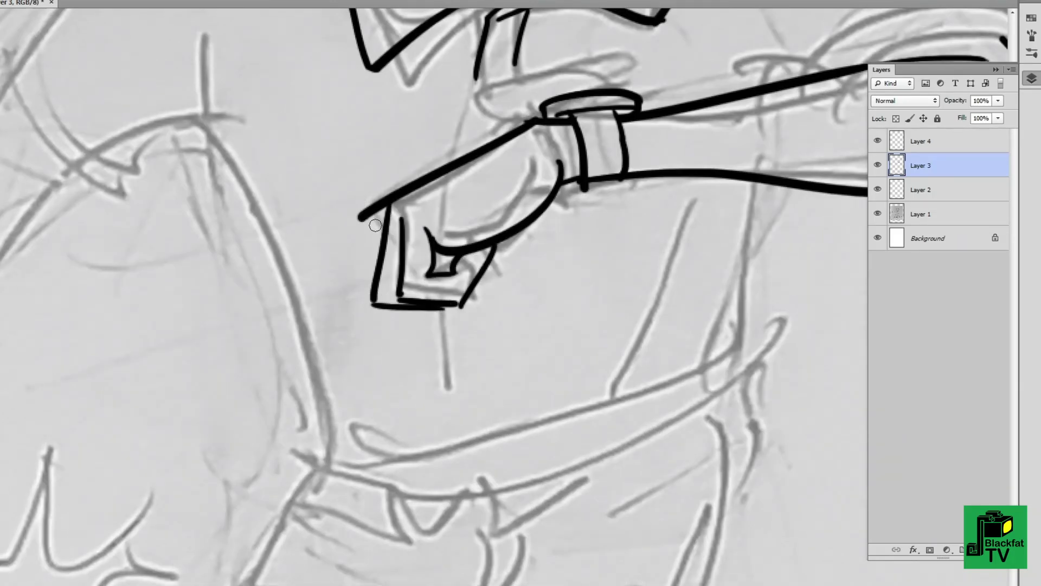
{"action": "scroll", "coordinate": [592, 189], "scroll_direction": "down", "scroll_amount": 3}
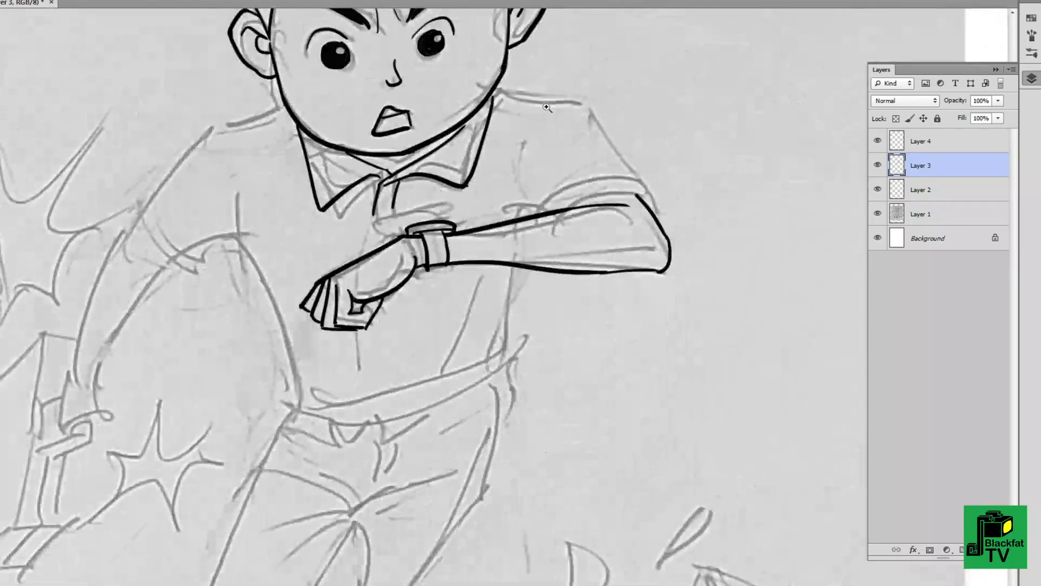
Ink the shoulder, sleeve, cuff and armhole seam above the bent arm
{"action": "scroll", "coordinate": [537, 127], "scroll_direction": "up", "scroll_amount": 3}
{"action": "left_click_drag", "start_coordinate": [636, 119], "coordinate": [718, 239]}
{"action": "left_click_drag", "start_coordinate": [735, 283], "coordinate": [624, 291]}
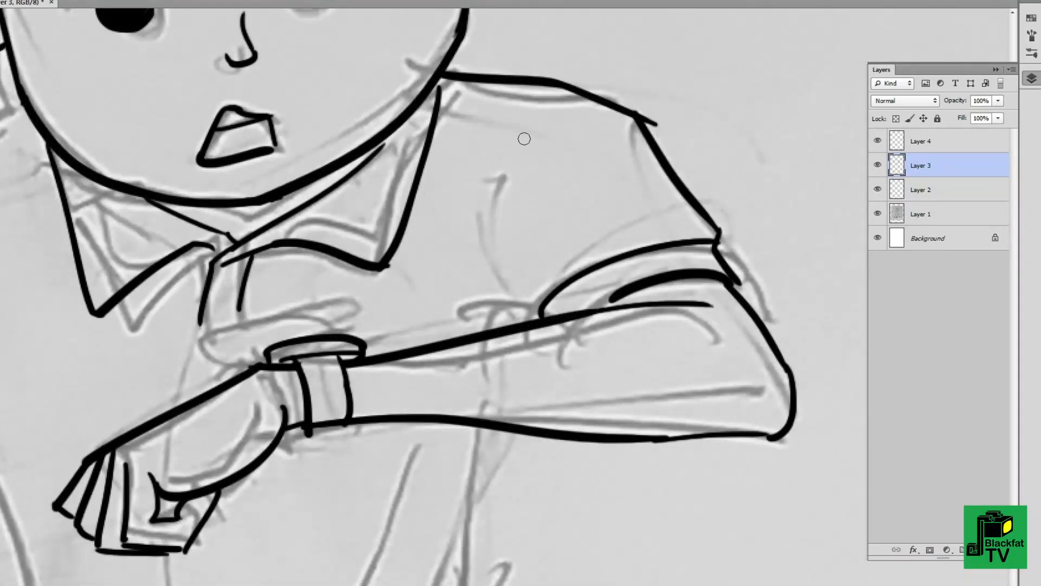
{"action": "left_click_drag", "start_coordinate": [522, 139], "coordinate": [476, 317]}
Ink the opposite shoulder and short sleeve with its cuff and fabric folds
{"action": "scroll", "coordinate": [567, 88], "scroll_direction": "down", "scroll_amount": 3}
{"action": "scroll", "coordinate": [81, 97], "scroll_direction": "up", "scroll_amount": 3}
{"action": "mouse_move", "coordinate": [488, 87]}
{"action": "left_mouse_down"}
{"action": "mouse_move", "coordinate": [383, 118]}
{"action": "mouse_move", "coordinate": [221, 270]}
{"action": "mouse_move", "coordinate": [240, 235]}
{"action": "left_mouse_up"}
{"action": "mouse_move", "coordinate": [241, 224]}
{"action": "left_mouse_down"}
{"action": "mouse_move", "coordinate": [258, 238]}
{"action": "mouse_move", "coordinate": [406, 293]}
{"action": "left_mouse_up"}
Ink both sides of the shirt's torso and its curved bottom hem
{"action": "scroll", "coordinate": [335, 226], "scroll_direction": "down", "scroll_amount": 3}
{"action": "left_click_drag", "start_coordinate": [296, 221], "coordinate": [394, 301]}
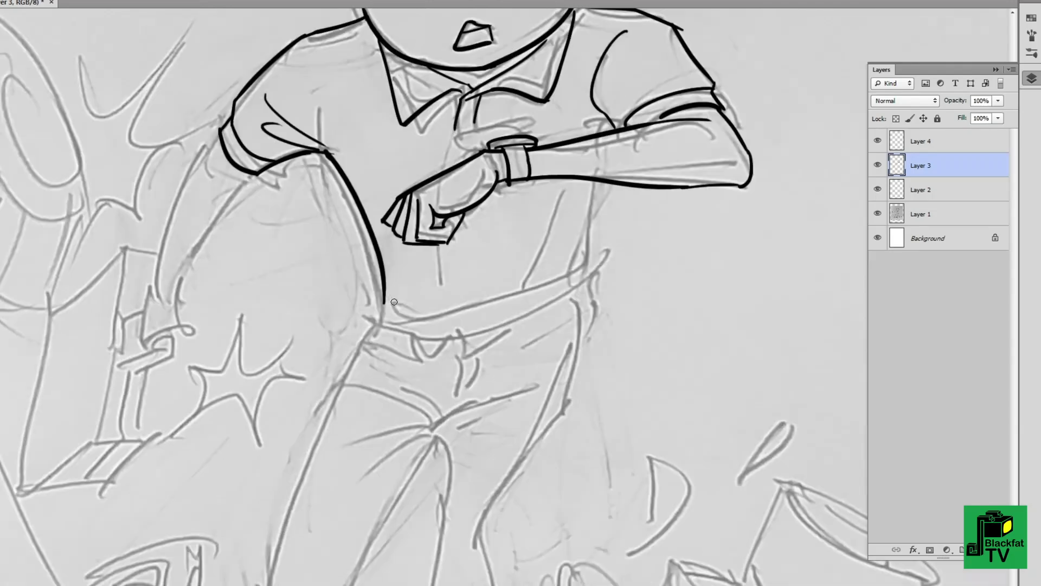
{"action": "left_click_drag", "start_coordinate": [604, 190], "coordinate": [589, 252]}
{"action": "left_click_drag", "start_coordinate": [588, 252], "coordinate": [510, 312]}
{"action": "key", "text": "ctrl+z"}
{"action": "mouse_move", "coordinate": [589, 251]}
{"action": "left_mouse_down"}
{"action": "mouse_move", "coordinate": [499, 322]}
{"action": "mouse_move", "coordinate": [529, 313]}
{"action": "left_mouse_up"}
Ink the belt with its buckle and loops below the shirt hem, and the trouser fly
{"action": "scroll", "coordinate": [488, 325], "scroll_direction": "down", "scroll_amount": 1}
{"action": "left_click_drag", "start_coordinate": [459, 325], "coordinate": [504, 341]}
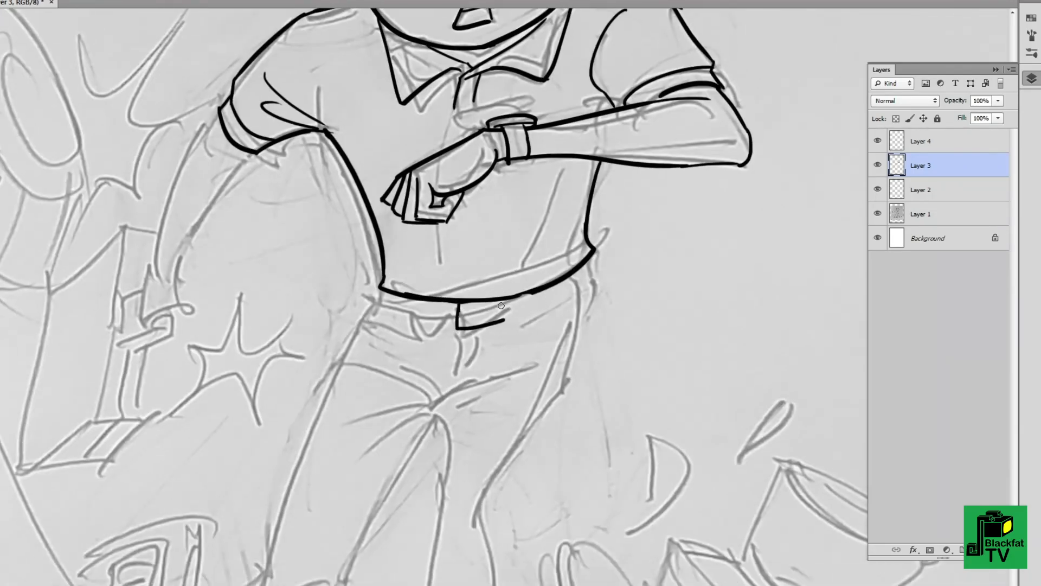
{"action": "left_click_drag", "start_coordinate": [392, 293], "coordinate": [417, 309]}
{"action": "scroll", "coordinate": [464, 310], "scroll_direction": "down", "scroll_amount": 3}
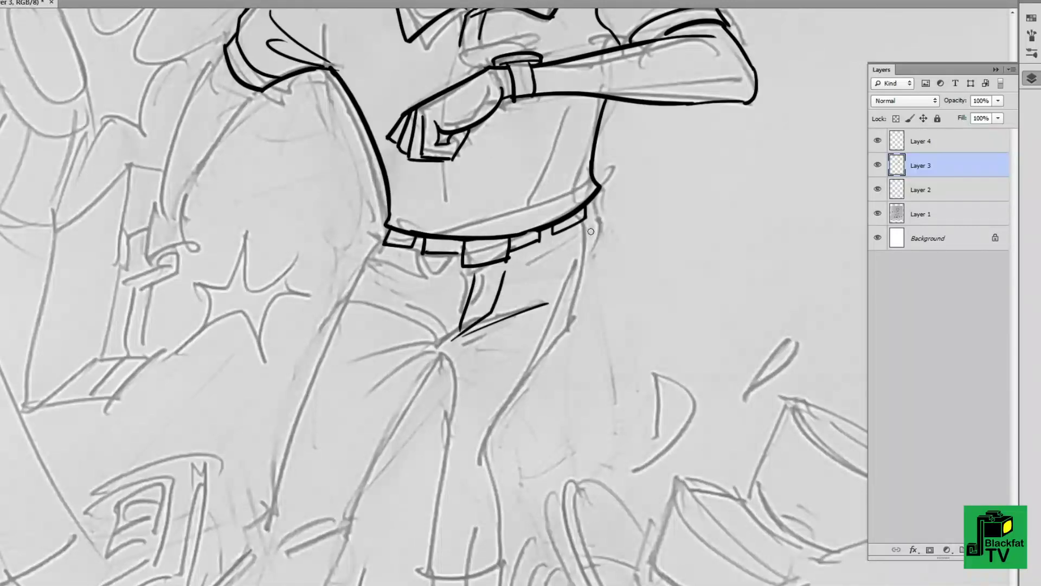
Ink the outer hip and thigh lines of both trouser legs and the extended leg's inner line
{"action": "left_click_drag", "start_coordinate": [587, 216], "coordinate": [543, 367]}
{"action": "left_click_drag", "start_coordinate": [542, 367], "coordinate": [583, 306]}
{"action": "left_click_drag", "start_coordinate": [510, 271], "coordinate": [374, 484]}
{"action": "left_click_drag", "start_coordinate": [396, 234], "coordinate": [313, 442]}
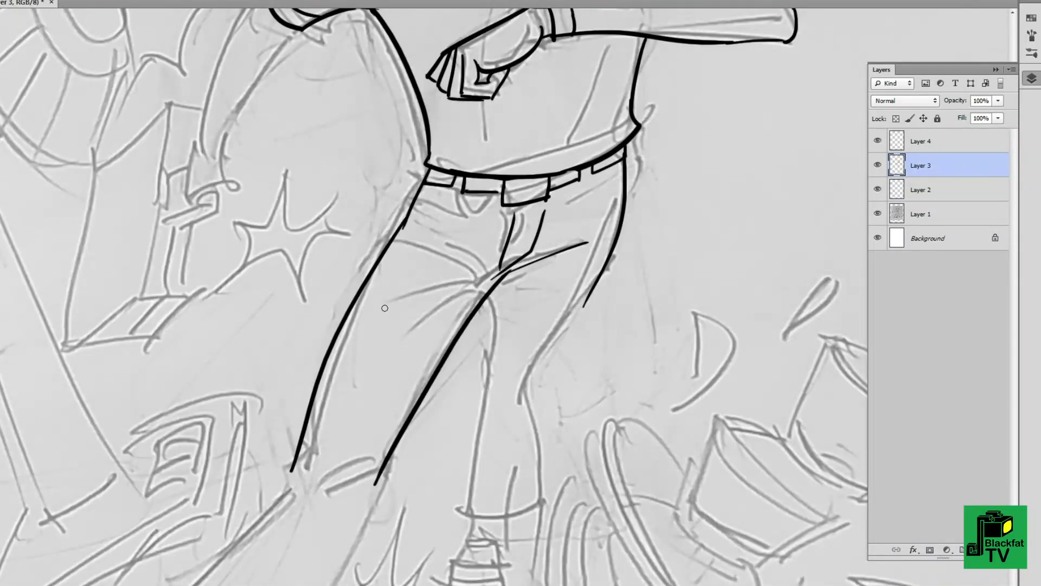
{"action": "scroll", "coordinate": [380, 298], "scroll_direction": "down", "scroll_amount": 5}
Ink the extended leg's shin outline down to the foot, with fabric folds at the knee
{"action": "left_click_drag", "start_coordinate": [488, 221], "coordinate": [302, 546]}
{"action": "key", "text": "ctrl+minus"}
{"action": "key", "text": "ctrl+z"}
{"action": "mouse_move", "coordinate": [500, 246]}
{"action": "left_mouse_down"}
{"action": "mouse_move", "coordinate": [398, 483]}
{"action": "mouse_move", "coordinate": [396, 455]}
{"action": "left_mouse_up"}
{"action": "key", "text": "ctrl+z"}
{"action": "left_click_drag", "start_coordinate": [457, 245], "coordinate": [369, 345]}
{"action": "key", "text": "ctrl+plus"}
{"action": "key", "text": "ctrl+plus"}
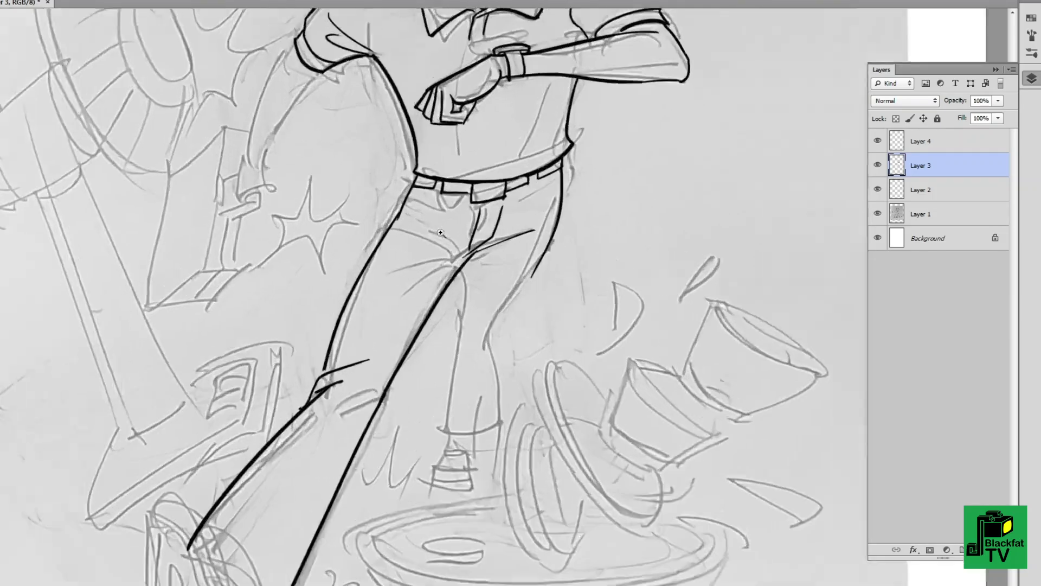
Ink the crotch folds and the rear trouser leg's outline from thigh to hem
{"action": "scroll", "coordinate": [434, 244], "scroll_direction": "down", "scroll_amount": 1}
{"action": "scroll", "coordinate": [429, 229], "scroll_direction": "up", "scroll_amount": 1}
{"action": "scroll", "coordinate": [597, 207], "scroll_direction": "down", "scroll_amount": 3}
{"action": "left_click_drag", "start_coordinate": [506, 188], "coordinate": [486, 289]}
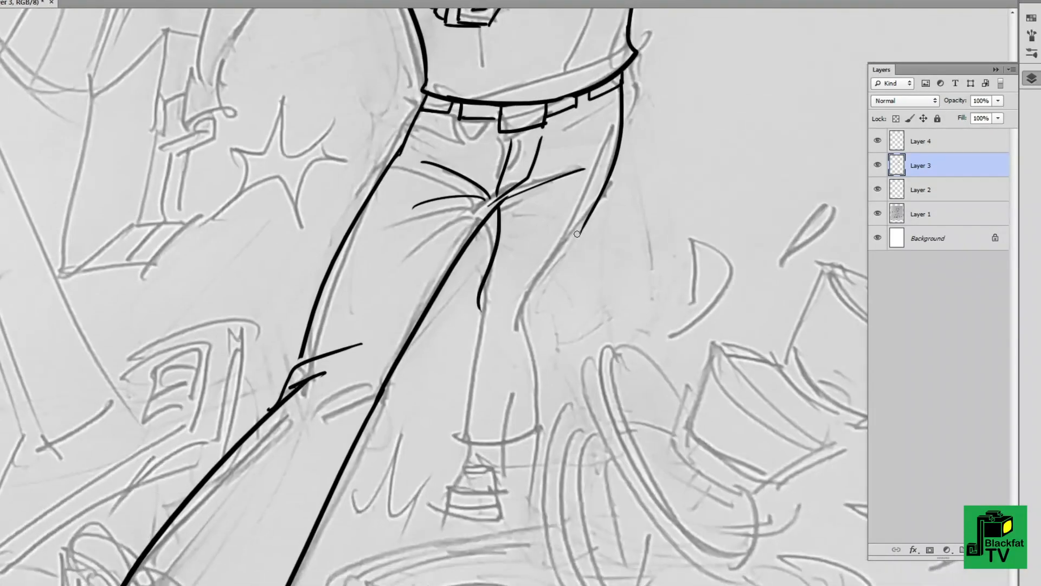
{"action": "scroll", "coordinate": [578, 233], "scroll_direction": "down", "scroll_amount": 1}
{"action": "mouse_move", "coordinate": [596, 179]}
{"action": "left_mouse_down"}
{"action": "mouse_move", "coordinate": [547, 239]}
{"action": "mouse_move", "coordinate": [553, 382]}
{"action": "left_mouse_up"}
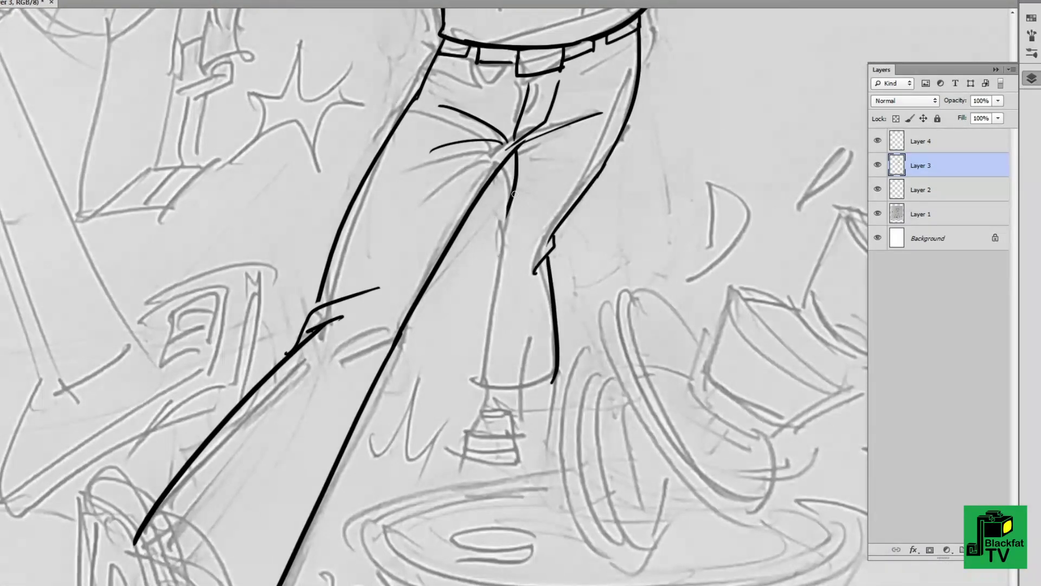
{"action": "left_click_drag", "start_coordinate": [498, 255], "coordinate": [489, 397]}
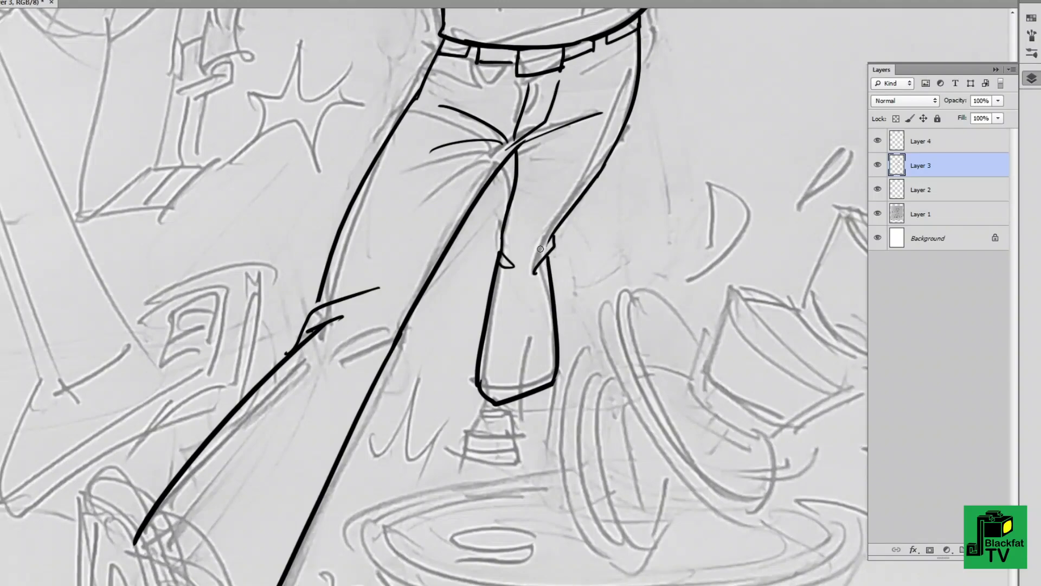
Ink the rear leg's knee fold and the small shoe below its hem
{"action": "scroll", "coordinate": [541, 248], "scroll_direction": "up", "scroll_amount": 2}
{"action": "scroll", "coordinate": [540, 249], "scroll_direction": "down", "scroll_amount": 3}
{"action": "left_click_drag", "start_coordinate": [510, 206], "coordinate": [493, 326]}
{"action": "key", "text": "ctrl+z"}
{"action": "left_click_drag", "start_coordinate": [510, 206], "coordinate": [491, 314]}
{"action": "left_click_drag", "start_coordinate": [591, 190], "coordinate": [540, 342]}
{"action": "left_click_drag", "start_coordinate": [486, 260], "coordinate": [552, 305]}
{"action": "scroll", "coordinate": [532, 254], "scroll_direction": "down", "scroll_amount": 3}
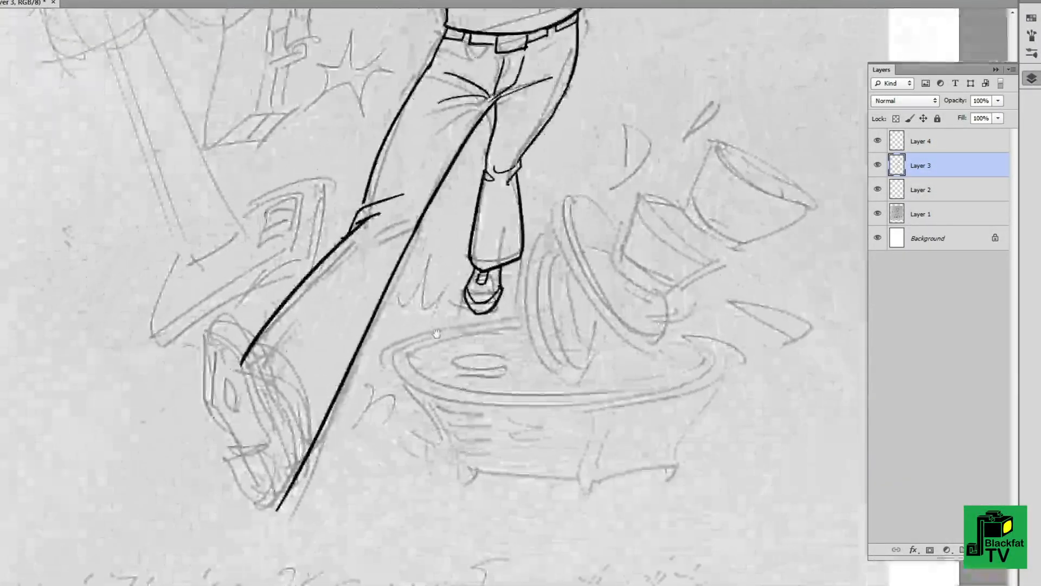
Ink the remaining armhole seam and the creases on the shirt's torso
{"action": "left_click_drag", "start_coordinate": [516, 76], "coordinate": [517, 228]}
{"action": "scroll", "coordinate": [517, 228], "scroll_direction": "up", "scroll_amount": 2}
{"action": "left_click_drag", "start_coordinate": [402, 155], "coordinate": [415, 227]}
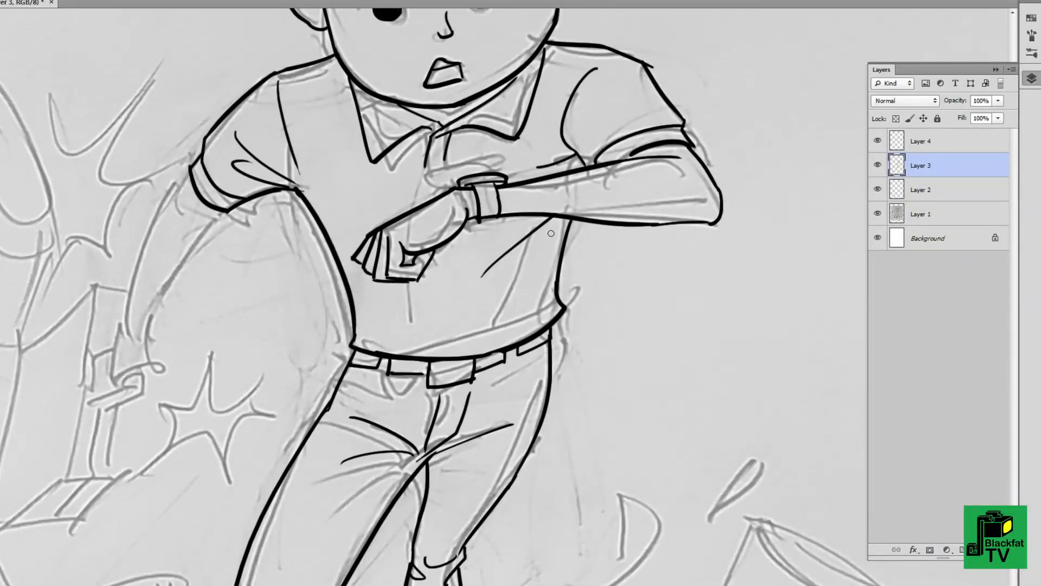
{"action": "left_click_drag", "start_coordinate": [509, 258], "coordinate": [516, 87]}
Ink both outlines of the hanging arm from the sleeve cuff down to the wrist
{"action": "scroll", "coordinate": [515, 87], "scroll_direction": "down", "scroll_amount": 2}
{"action": "scroll", "coordinate": [380, 179], "scroll_direction": "up", "scroll_amount": 3}
{"action": "mouse_move", "coordinate": [428, 104]}
{"action": "left_mouse_down"}
{"action": "mouse_move", "coordinate": [374, 182]}
{"action": "mouse_move", "coordinate": [302, 412]}
{"action": "left_mouse_up"}
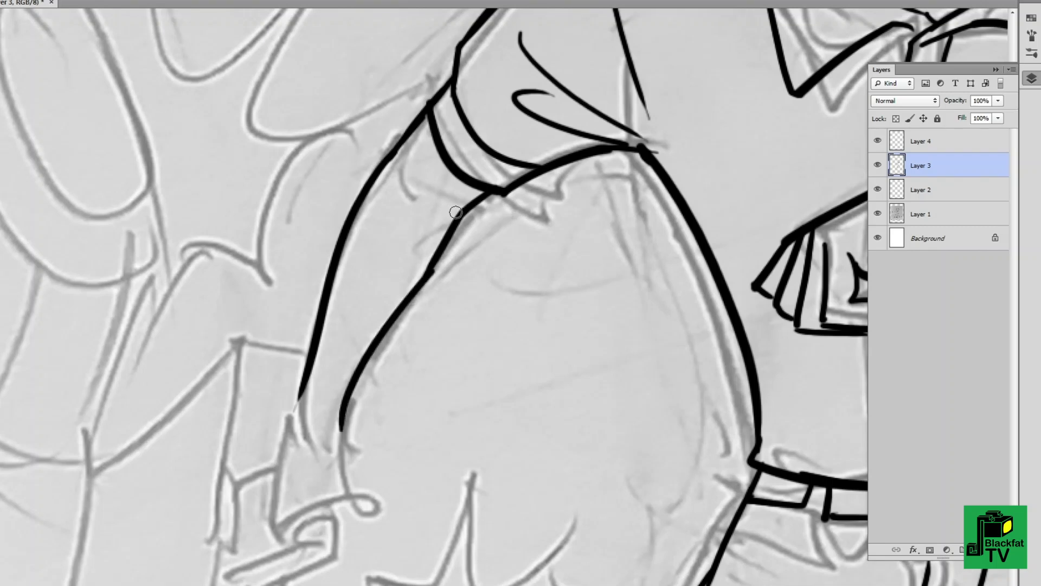
Ink the hand gripping the briefcase handle, erasing and reworking the edge of the hand
{"action": "mouse_move", "coordinate": [336, 466]}
{"action": "left_mouse_down"}
{"action": "mouse_move", "coordinate": [404, 212]}
{"action": "mouse_move", "coordinate": [350, 328]}
{"action": "left_mouse_up"}
{"action": "mouse_move", "coordinate": [373, 173]}
{"action": "left_mouse_down"}
{"action": "mouse_move", "coordinate": [356, 206]}
{"action": "mouse_move", "coordinate": [421, 247]}
{"action": "mouse_move", "coordinate": [454, 195]}
{"action": "left_mouse_up"}
{"action": "left_click_drag", "start_coordinate": [392, 251], "coordinate": [388, 286]}
{"action": "left_click_drag", "start_coordinate": [426, 245], "coordinate": [415, 305]}
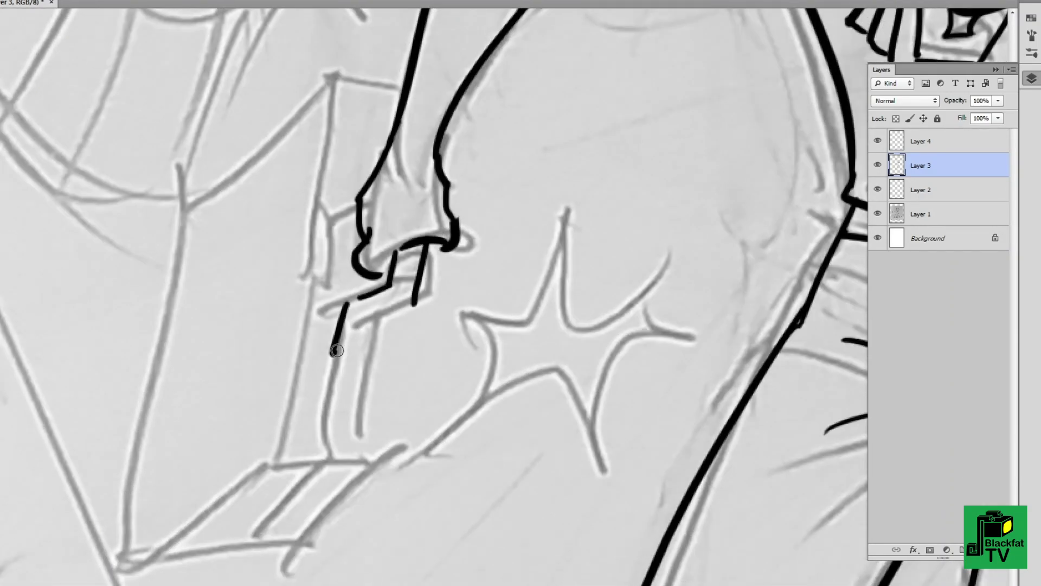
{"action": "key", "text": "e"}
{"action": "left_click_drag", "start_coordinate": [447, 241], "coordinate": [461, 199]}
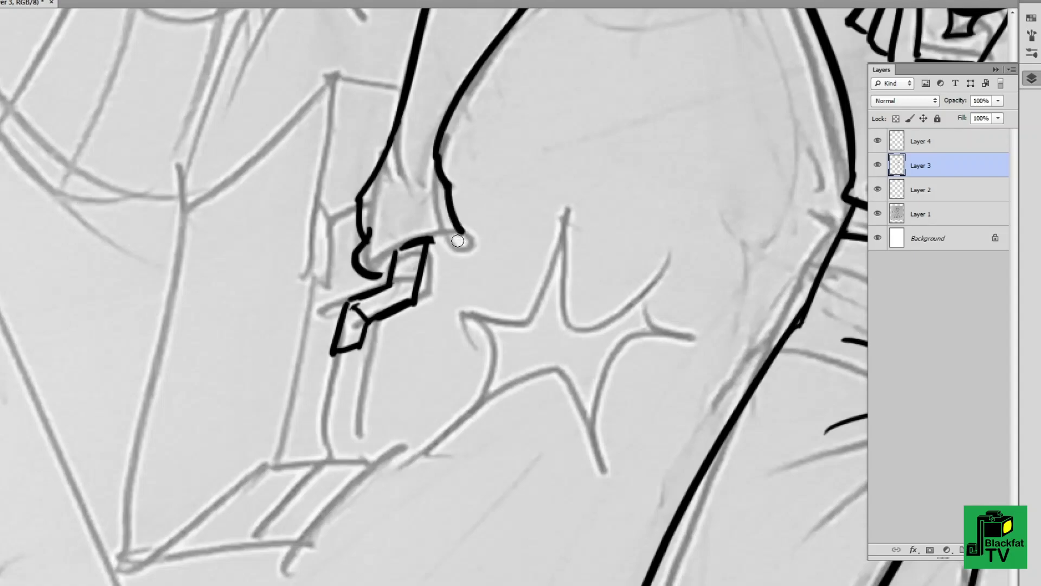
{"action": "left_click_drag", "start_coordinate": [458, 240], "coordinate": [429, 268]}
Ink the briefcase's narrow handle side with its outer edges and inner seam lines
{"action": "scroll", "coordinate": [429, 268], "scroll_direction": "down", "scroll_amount": 5}
{"action": "scroll", "coordinate": [439, 139], "scroll_direction": "up", "scroll_amount": 5}
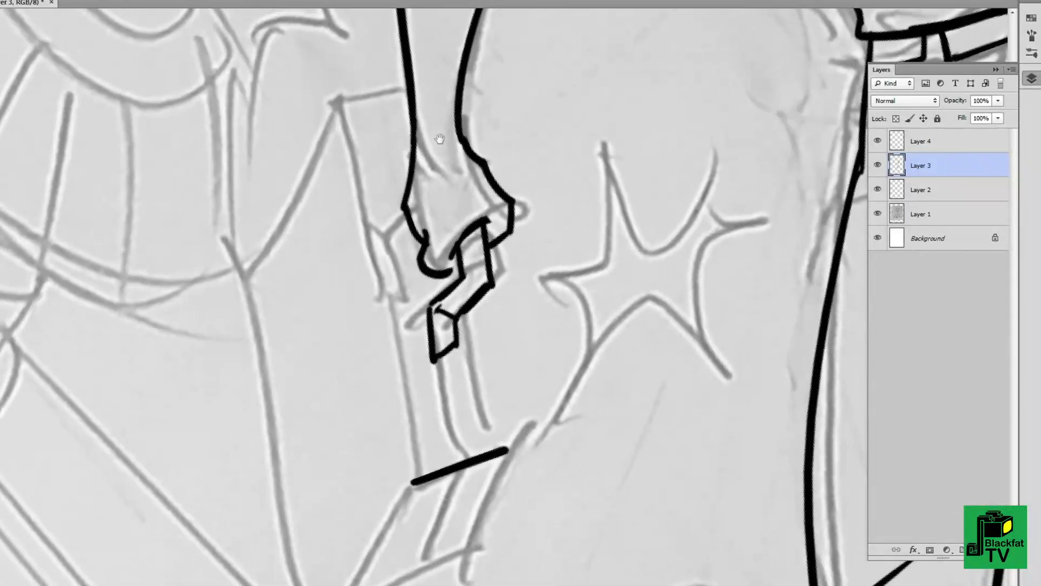
{"action": "mouse_move", "coordinate": [439, 139]}
{"action": "left_mouse_down"}
{"action": "mouse_move", "coordinate": [380, 228]}
{"action": "mouse_move", "coordinate": [333, 151]}
{"action": "left_mouse_up"}
{"action": "left_click_drag", "start_coordinate": [190, 282], "coordinate": [574, 185]}
{"action": "left_click_drag", "start_coordinate": [190, 235], "coordinate": [271, 212]}
{"action": "left_click_drag", "start_coordinate": [455, 158], "coordinate": [545, 133]}
{"action": "left_click_drag", "start_coordinate": [391, 130], "coordinate": [525, 94]}
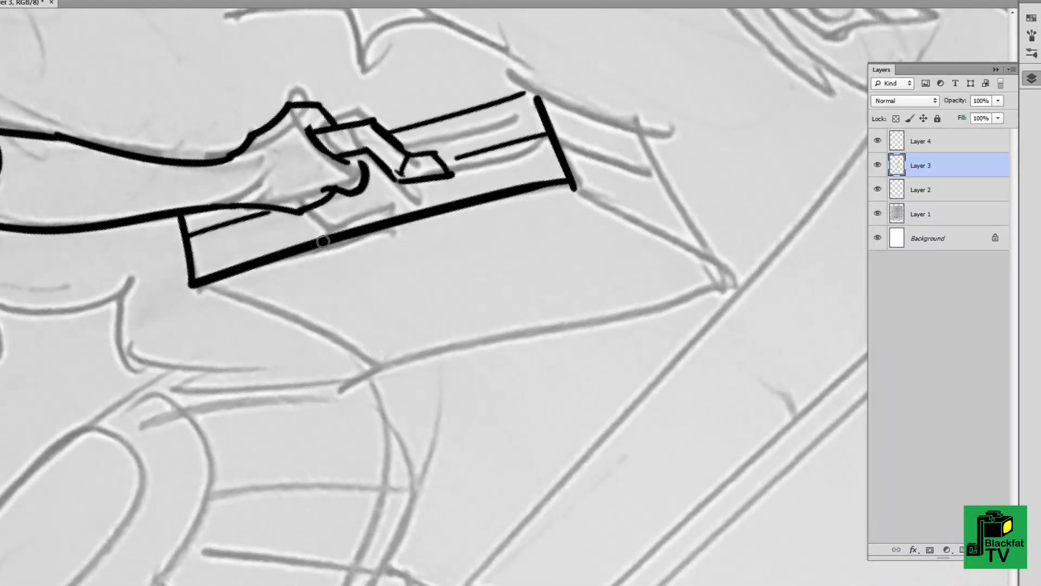
Ink the outline of the briefcase's broad face and its angled end panel
{"action": "left_click_drag", "start_coordinate": [323, 241], "coordinate": [347, 195]}
{"action": "left_click_drag", "start_coordinate": [349, 279], "coordinate": [744, 174]}
{"action": "left_click_drag", "start_coordinate": [433, 271], "coordinate": [379, 162]}
{"action": "left_click_drag", "start_coordinate": [217, 461], "coordinate": [380, 361]}
{"action": "mouse_move", "coordinate": [347, 103]}
{"action": "left_mouse_down"}
{"action": "mouse_move", "coordinate": [259, 288]}
{"action": "mouse_move", "coordinate": [426, 205]}
{"action": "left_mouse_up"}
{"action": "left_click_drag", "start_coordinate": [152, 268], "coordinate": [320, 185]}
{"action": "mouse_move", "coordinate": [320, 185]}
{"action": "left_mouse_down"}
{"action": "mouse_move", "coordinate": [455, 206]}
{"action": "mouse_move", "coordinate": [426, 205]}
{"action": "left_mouse_up"}
{"action": "key", "text": "ctrl+z"}
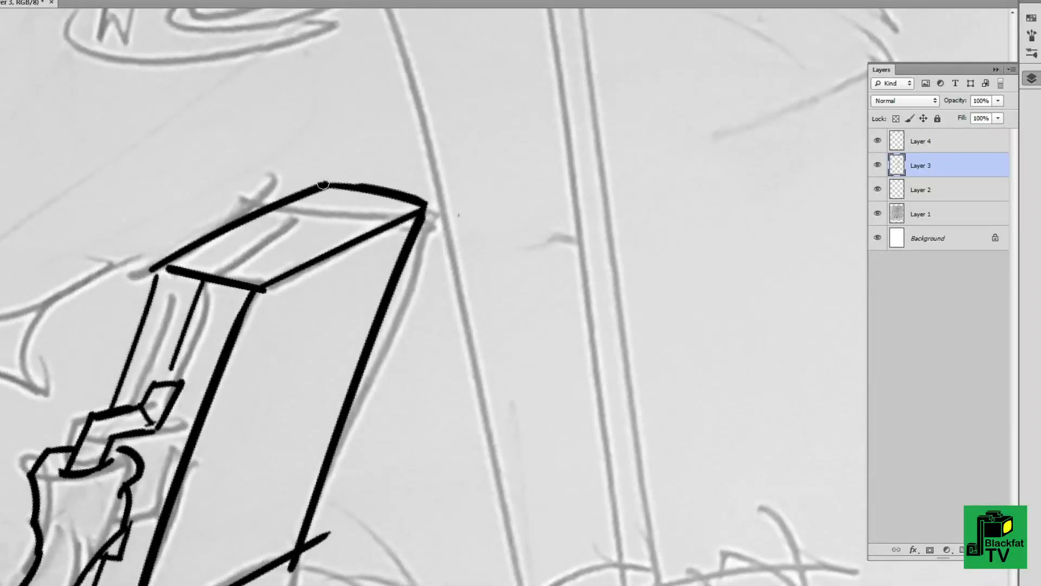
Ink the briefcase's remaining corner edge and the seam lines across its end panel
{"action": "left_click_drag", "start_coordinate": [324, 184], "coordinate": [430, 302]}
{"action": "left_click_drag", "start_coordinate": [380, 335], "coordinate": [324, 368]}
{"action": "key", "text": "ctrl+minus"}
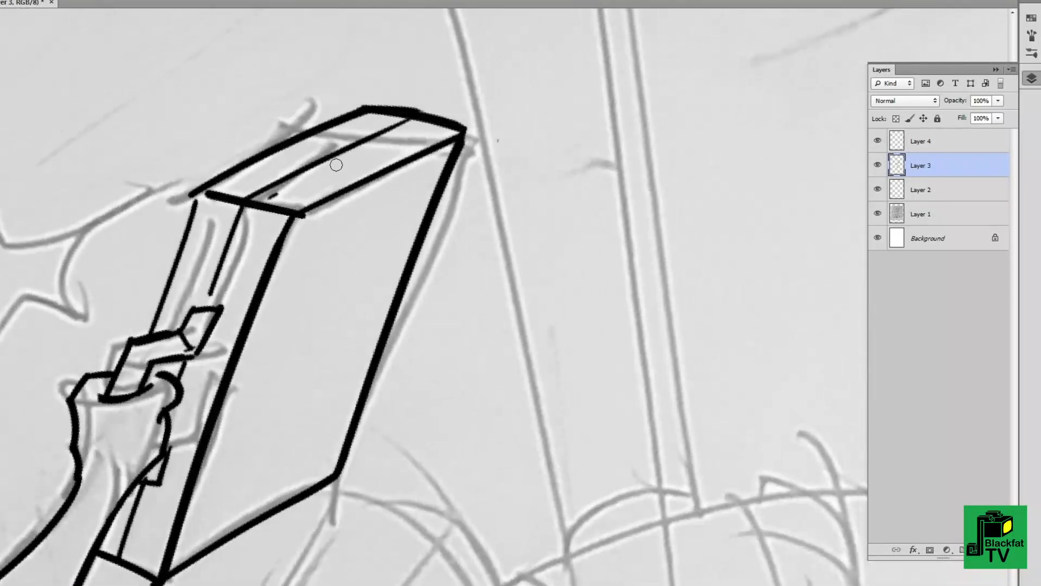
{"action": "left_click_drag", "start_coordinate": [279, 163], "coordinate": [426, 126]}
{"action": "key", "text": "ctrl+plus"}
Ink the outline of the front shoe's sole together with the step edges of its heel block
{"action": "left_click_drag", "start_coordinate": [200, 366], "coordinate": [184, 477]}
{"action": "key", "text": "ctrl+minus"}
{"action": "mouse_move", "coordinate": [488, 271]}
{"action": "left_mouse_down"}
{"action": "mouse_move", "coordinate": [412, 336]}
{"action": "mouse_move", "coordinate": [347, 304]}
{"action": "mouse_move", "coordinate": [540, 203]}
{"action": "left_mouse_up"}
{"action": "key", "text": "ctrl+plus"}
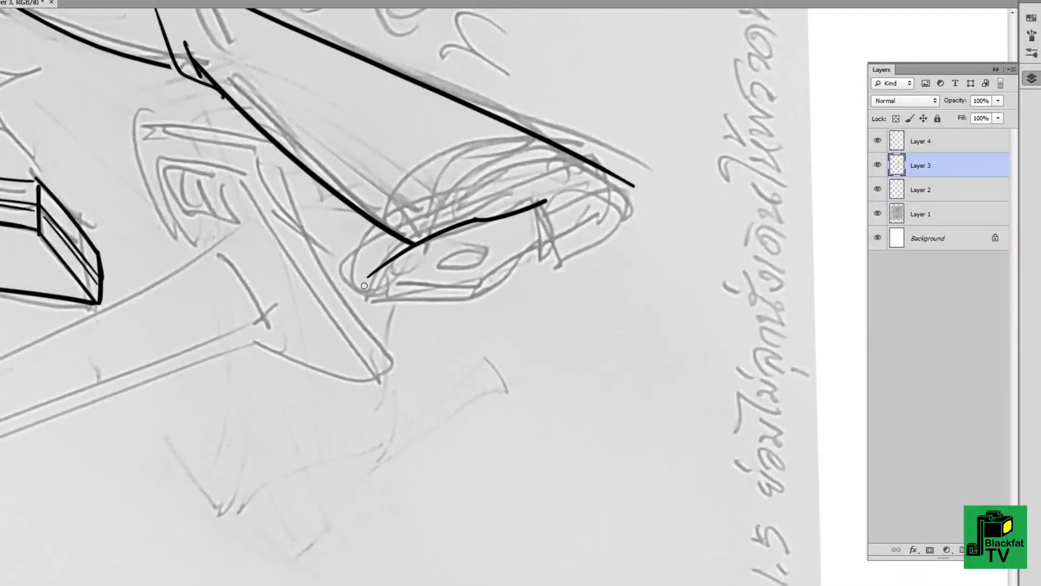
{"action": "left_click_drag", "start_coordinate": [364, 286], "coordinate": [552, 254]}
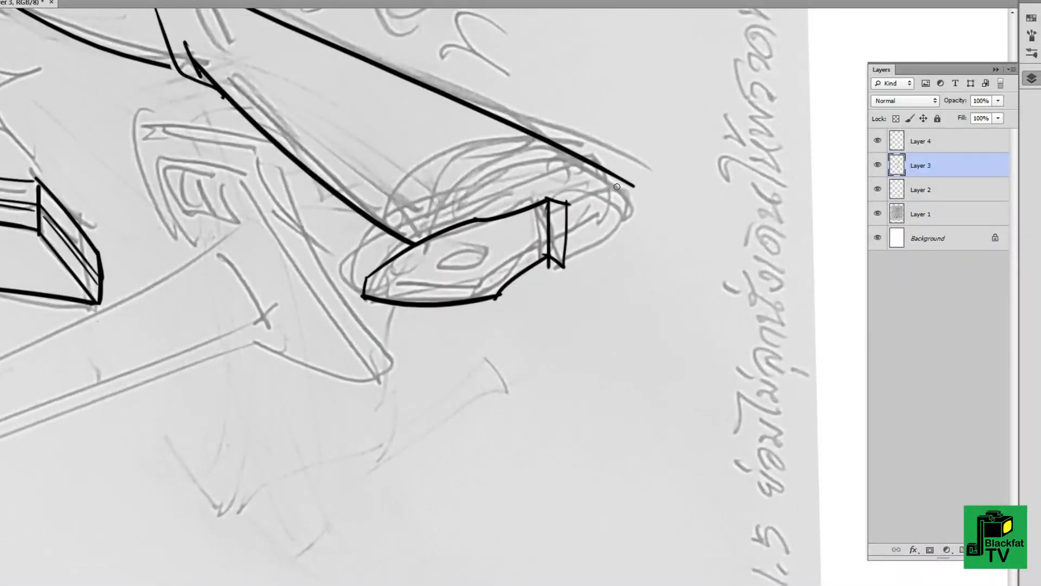
{"action": "left_click_drag", "start_coordinate": [566, 202], "coordinate": [564, 267]}
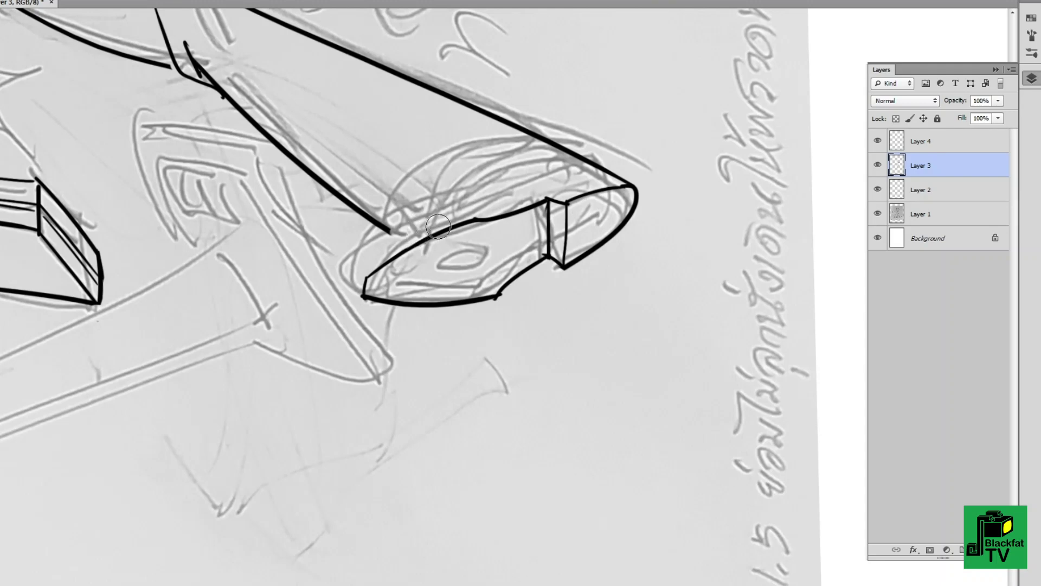
Ink the front shoe's sole thickness along its upper edge and the contours of the shoe upper up to the trouser hem
{"action": "left_click_drag", "start_coordinate": [368, 268], "coordinate": [484, 211]}
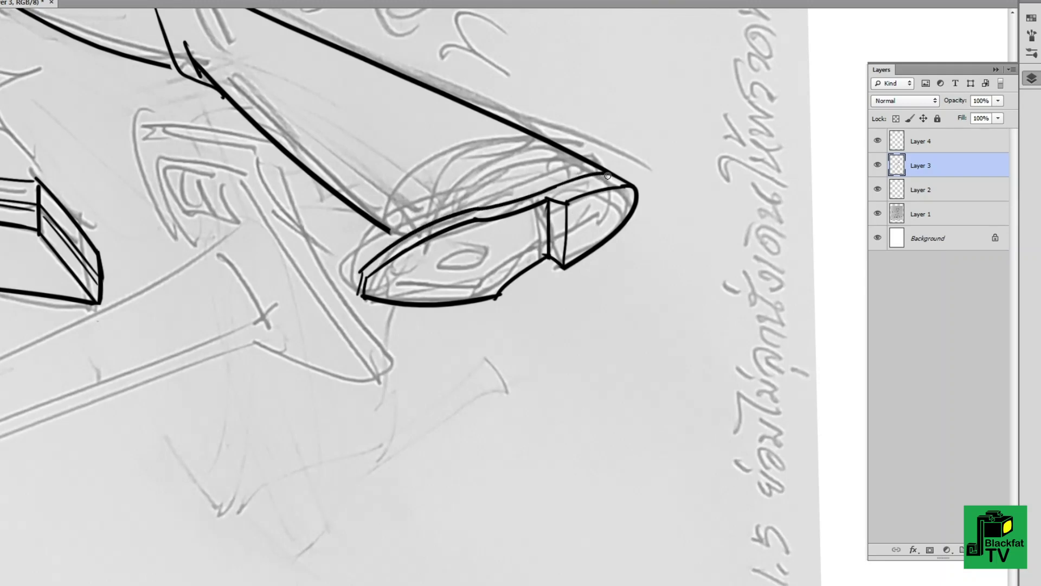
{"action": "left_click_drag", "start_coordinate": [567, 138], "coordinate": [378, 223]}
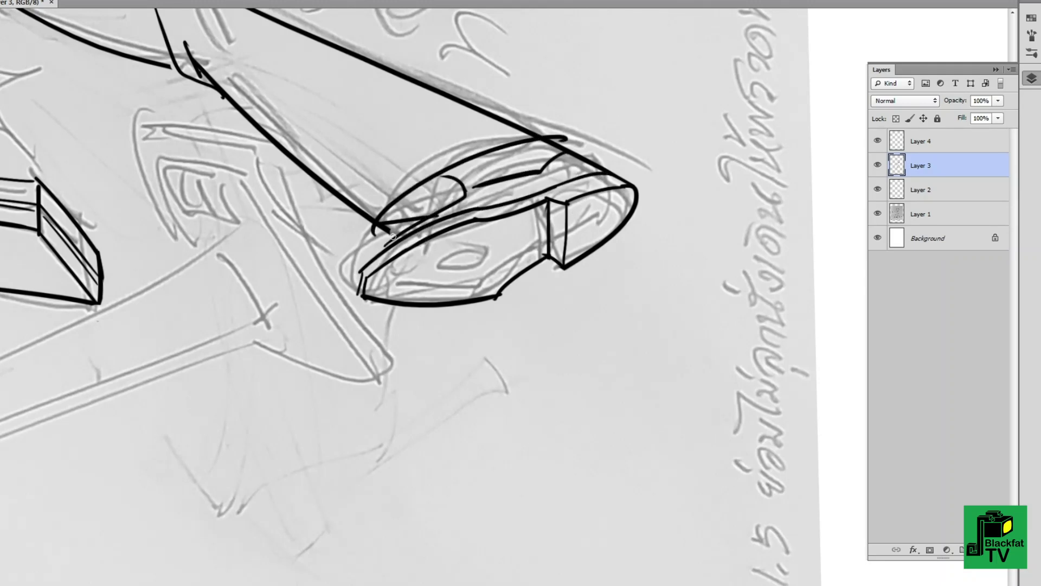
{"action": "scroll", "coordinate": [574, 148], "scroll_direction": "up", "scroll_amount": 2}
{"action": "left_click_drag", "start_coordinate": [451, 152], "coordinate": [602, 182]}
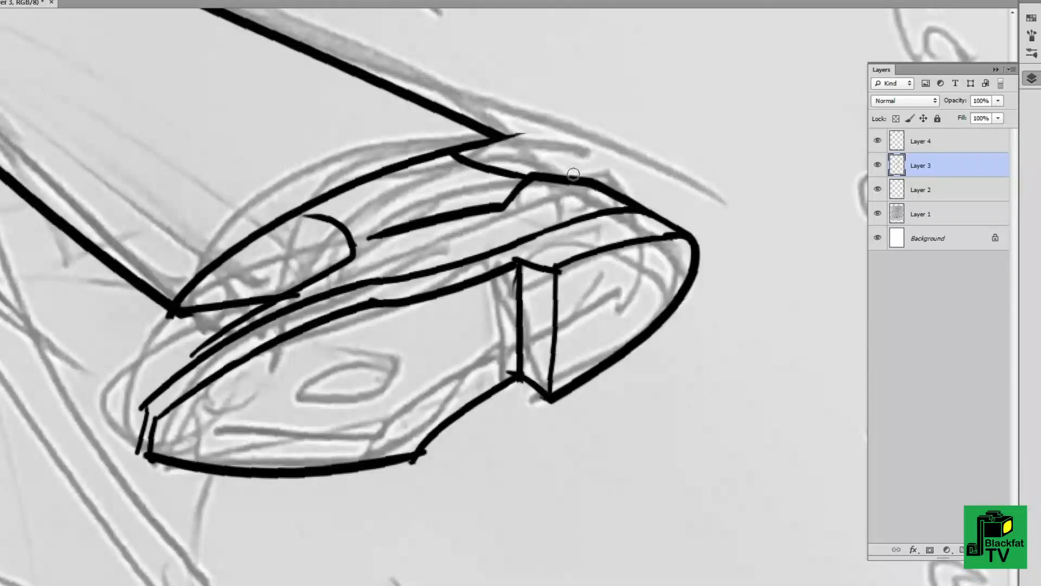
{"action": "left_click_drag", "start_coordinate": [522, 142], "coordinate": [523, 174]}
Ink a curved hem line across the front trouser leg and rework the front shoe's opening and lace flap
{"action": "mouse_move", "coordinate": [123, 266]}
{"action": "left_mouse_down"}
{"action": "mouse_move", "coordinate": [441, 97]}
{"action": "mouse_move", "coordinate": [527, 137]}
{"action": "left_mouse_up"}
{"action": "key", "text": "ctrl+z"}
{"action": "key", "text": "e"}
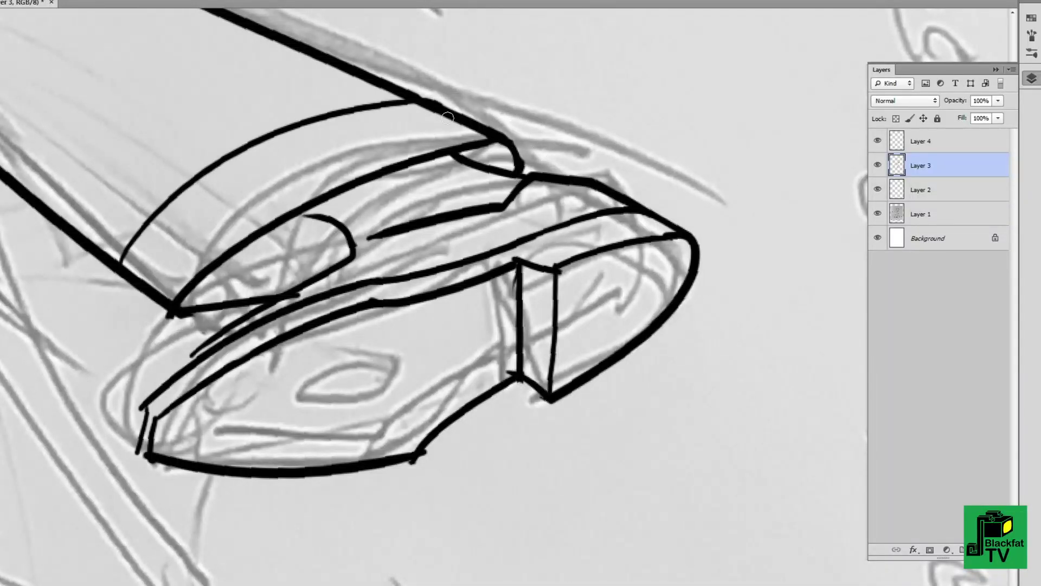
{"action": "left_click_drag", "start_coordinate": [165, 315], "coordinate": [326, 272]}
{"action": "key", "text": "b"}
{"action": "mouse_move", "coordinate": [142, 406]}
{"action": "left_mouse_down"}
{"action": "mouse_move", "coordinate": [297, 281]}
{"action": "mouse_move", "coordinate": [342, 269]}
{"action": "left_mouse_up"}
{"action": "key", "text": "ctrl+z"}
{"action": "left_click_drag", "start_coordinate": [174, 313], "coordinate": [350, 253]}
{"action": "mouse_move", "coordinate": [304, 213]}
{"action": "left_mouse_down"}
{"action": "mouse_move", "coordinate": [364, 238]}
{"action": "mouse_move", "coordinate": [326, 271]}
{"action": "left_mouse_up"}
{"action": "key", "text": "e"}
{"action": "left_click_drag", "start_coordinate": [390, 233], "coordinate": [345, 257]}
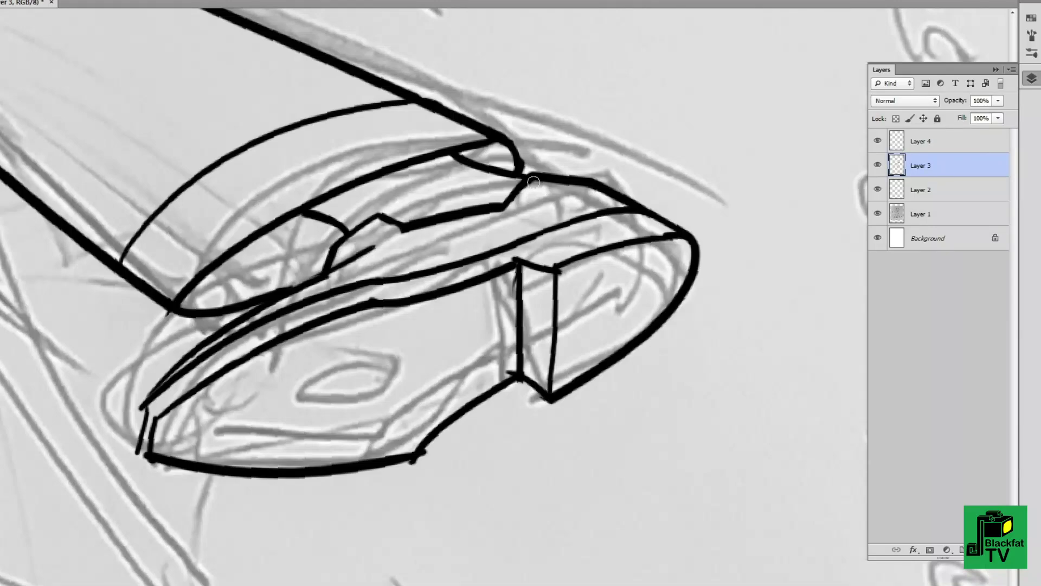
Erase the rear leg's lower trouser and shoe, and redraw the lower trouser leg with a flared hem
{"action": "scroll", "coordinate": [534, 181], "scroll_direction": "down", "scroll_amount": 5}
{"action": "scroll", "coordinate": [552, 208], "scroll_direction": "up", "scroll_amount": 5}
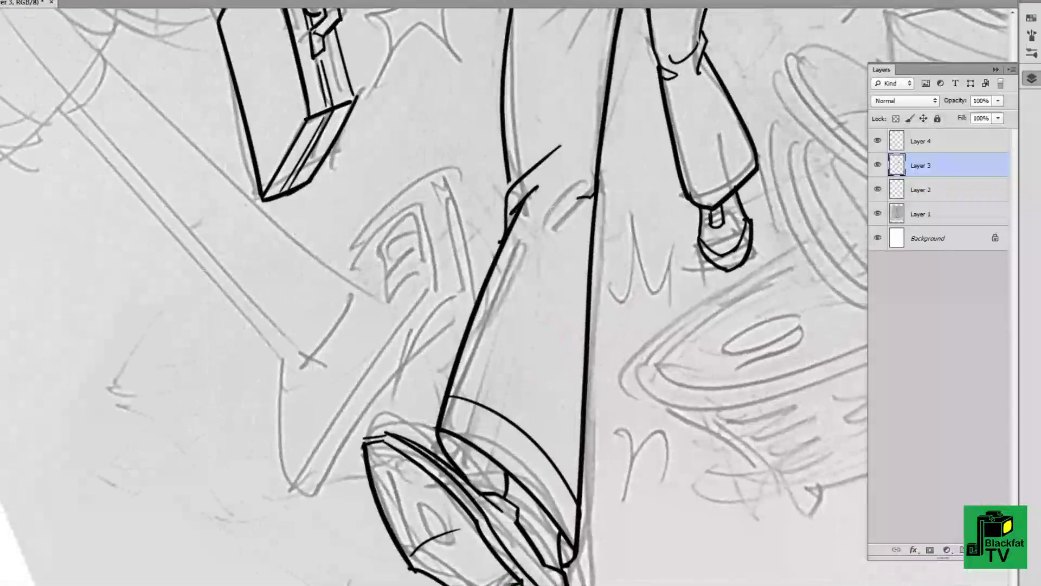
{"action": "scroll", "coordinate": [552, 209], "scroll_direction": "down", "scroll_amount": 5}
{"action": "scroll", "coordinate": [551, 320], "scroll_direction": "up", "scroll_amount": 4}
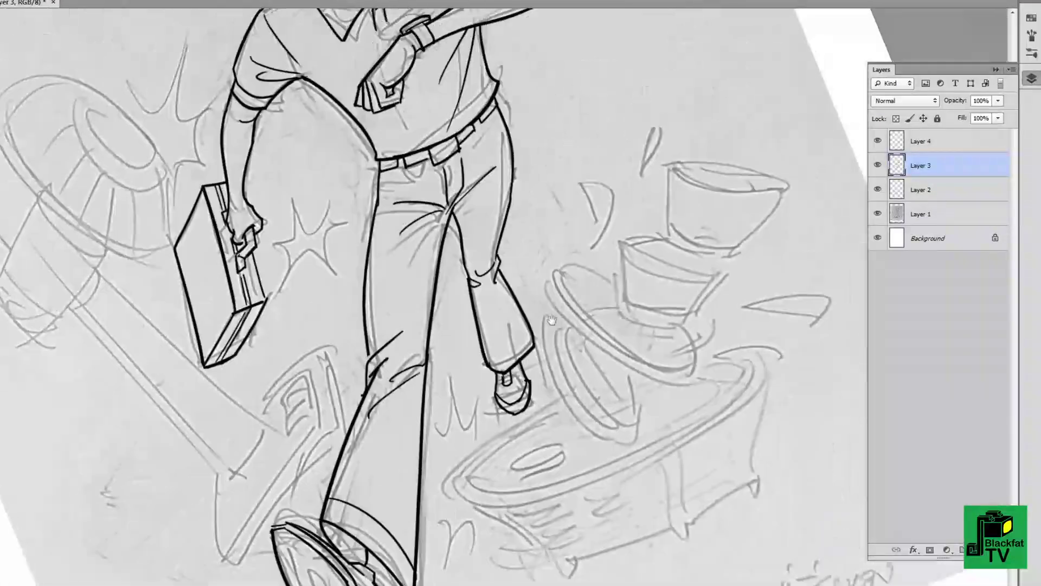
{"action": "left_click_drag", "start_coordinate": [552, 320], "coordinate": [519, 290]}
{"action": "left_click", "coordinate": [471, 311]}
{"action": "mouse_move", "coordinate": [488, 217]}
{"action": "left_mouse_down"}
{"action": "mouse_move", "coordinate": [507, 320]}
{"action": "mouse_move", "coordinate": [489, 412]}
{"action": "left_mouse_up"}
{"action": "left_click_drag", "start_coordinate": [467, 203], "coordinate": [477, 327]}
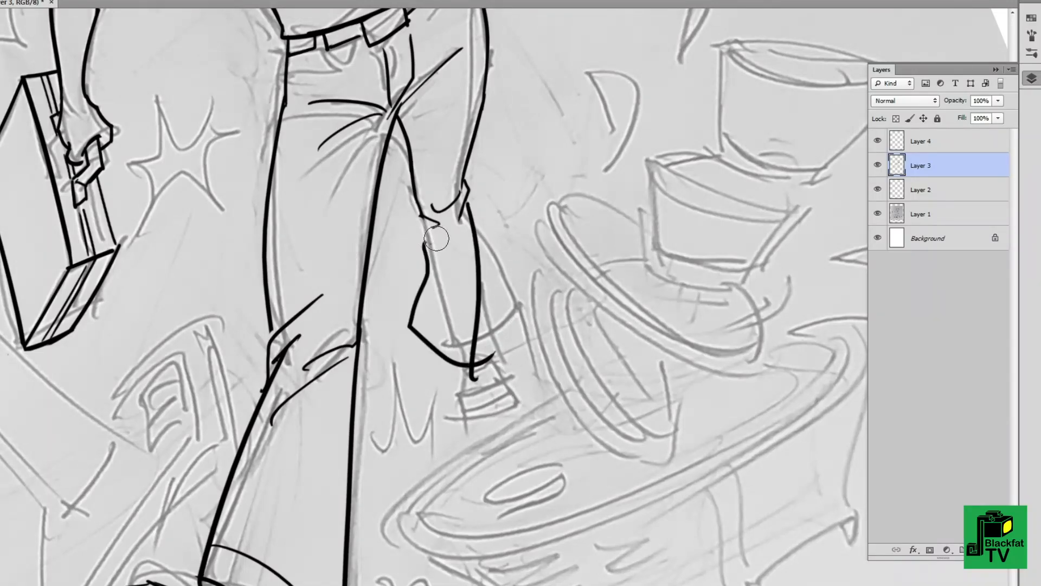
{"action": "scroll", "coordinate": [436, 239], "scroll_direction": "up", "scroll_amount": 2}
{"action": "left_click_drag", "start_coordinate": [389, 176], "coordinate": [458, 302]}
Ink the rear shoe below the redrawn hem, with its ankle, side contours and sole edge
{"action": "scroll", "coordinate": [458, 303], "scroll_direction": "up", "scroll_amount": 2}
{"action": "scroll", "coordinate": [472, 227], "scroll_direction": "up", "scroll_amount": 2}
{"action": "mouse_move", "coordinate": [471, 225]}
{"action": "left_mouse_down"}
{"action": "mouse_move", "coordinate": [495, 250]}
{"action": "mouse_move", "coordinate": [537, 247]}
{"action": "left_mouse_up"}
{"action": "left_click_drag", "start_coordinate": [468, 273], "coordinate": [515, 383]}
{"action": "left_click_drag", "start_coordinate": [538, 239], "coordinate": [580, 379]}
{"action": "key", "text": "e"}
{"action": "left_click_drag", "start_coordinate": [477, 244], "coordinate": [480, 220]}
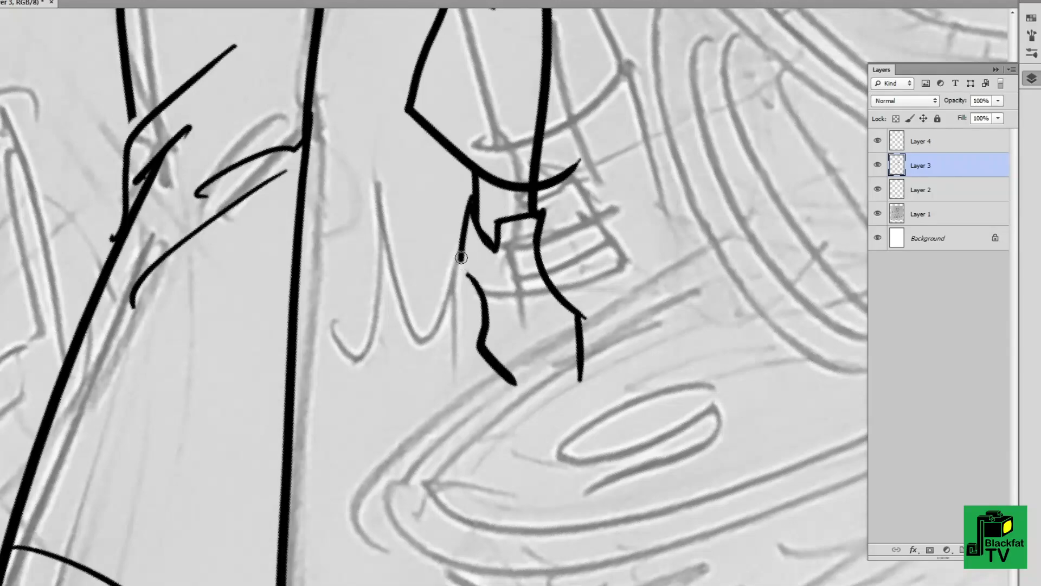
{"action": "mouse_move", "coordinate": [461, 257]}
{"action": "left_mouse_down"}
{"action": "mouse_move", "coordinate": [496, 353]}
{"action": "mouse_move", "coordinate": [558, 396]}
{"action": "left_mouse_up"}
{"action": "key", "text": "ctrl+z"}
{"action": "left_click_drag", "start_coordinate": [477, 347], "coordinate": [522, 418]}
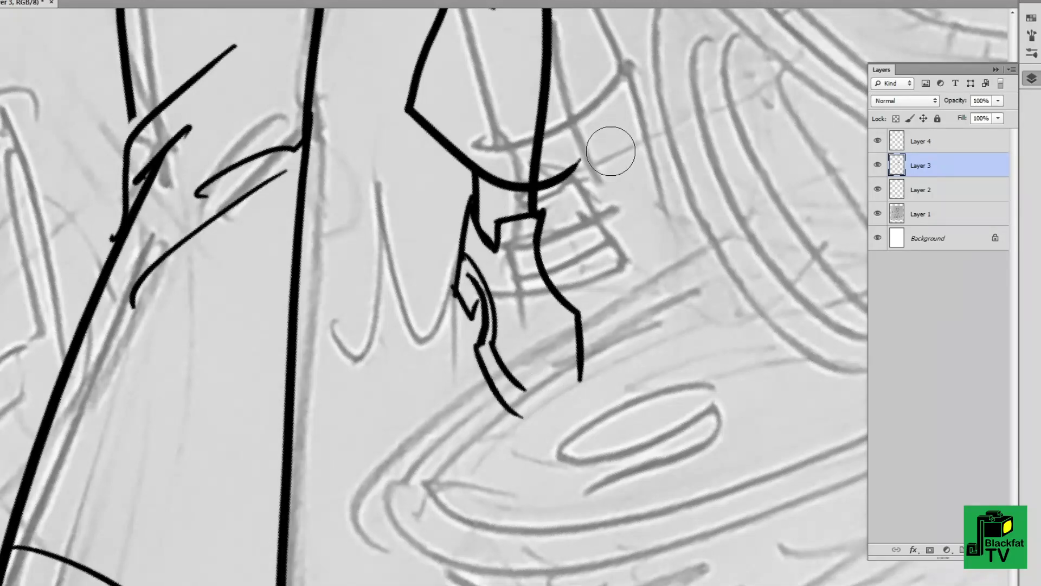
Rework the trouser outline at both hips, from just below the belt down to the thighs
{"action": "scroll", "coordinate": [611, 150], "scroll_direction": "down", "scroll_amount": 4}
{"action": "scroll", "coordinate": [360, 133], "scroll_direction": "up", "scroll_amount": 4}
{"action": "left_click_drag", "start_coordinate": [355, 112], "coordinate": [326, 220]}
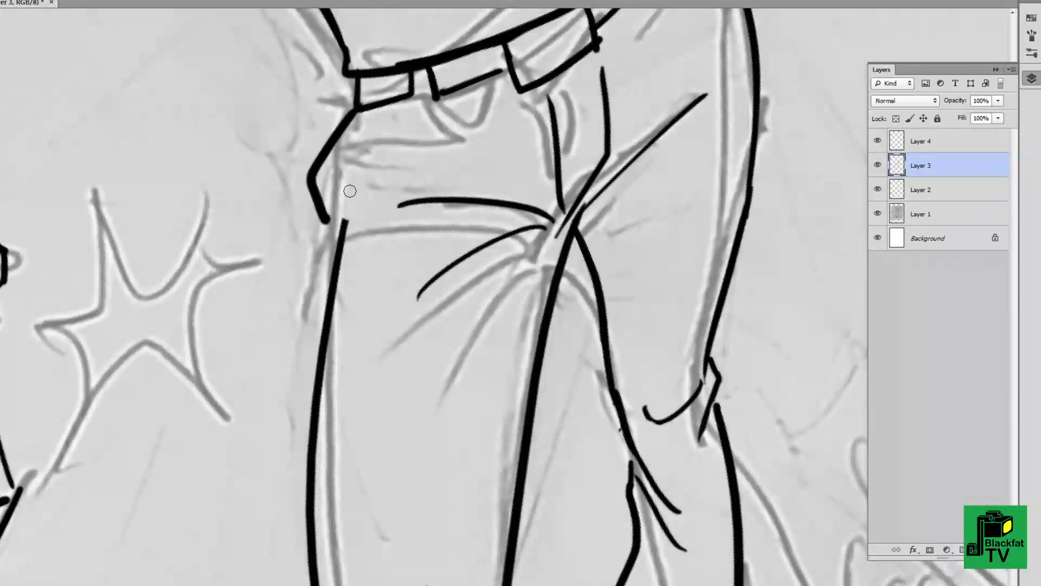
{"action": "scroll", "coordinate": [642, 135], "scroll_direction": "down", "scroll_amount": 2}
{"action": "left_click_drag", "start_coordinate": [558, 197], "coordinate": [567, 81]}
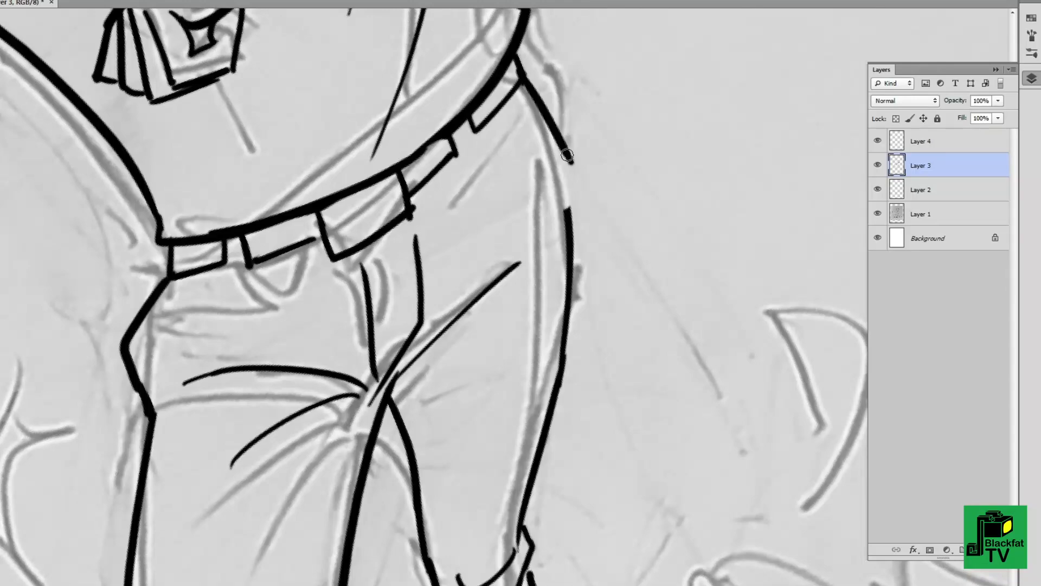
{"action": "left_click_drag", "start_coordinate": [533, 162], "coordinate": [434, 323]}
Rework the inner contour and knee fold lines of the rear trouser leg
{"action": "scroll", "coordinate": [483, 236], "scroll_direction": "down", "scroll_amount": 1}
{"action": "scroll", "coordinate": [480, 234], "scroll_direction": "down", "scroll_amount": 4}
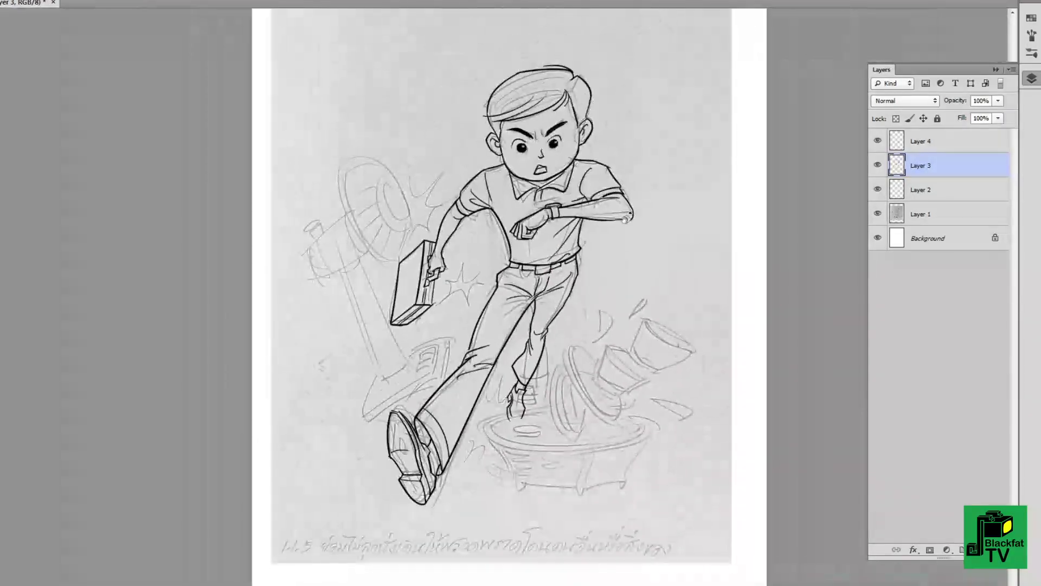
{"action": "scroll", "coordinate": [601, 308], "scroll_direction": "up", "scroll_amount": 4}
{"action": "left_click_drag", "start_coordinate": [477, 293], "coordinate": [488, 423]}
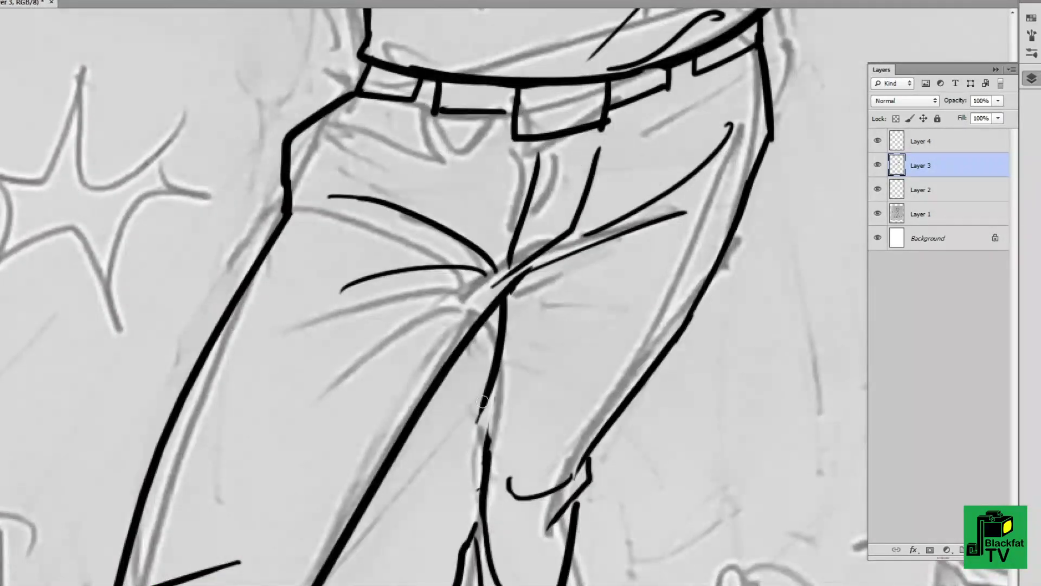
{"action": "scroll", "coordinate": [488, 309], "scroll_direction": "up", "scroll_amount": 2}
{"action": "mouse_move", "coordinate": [466, 350]}
{"action": "left_mouse_down"}
{"action": "mouse_move", "coordinate": [470, 320]}
{"action": "mouse_move", "coordinate": [494, 432]}
{"action": "left_mouse_up"}
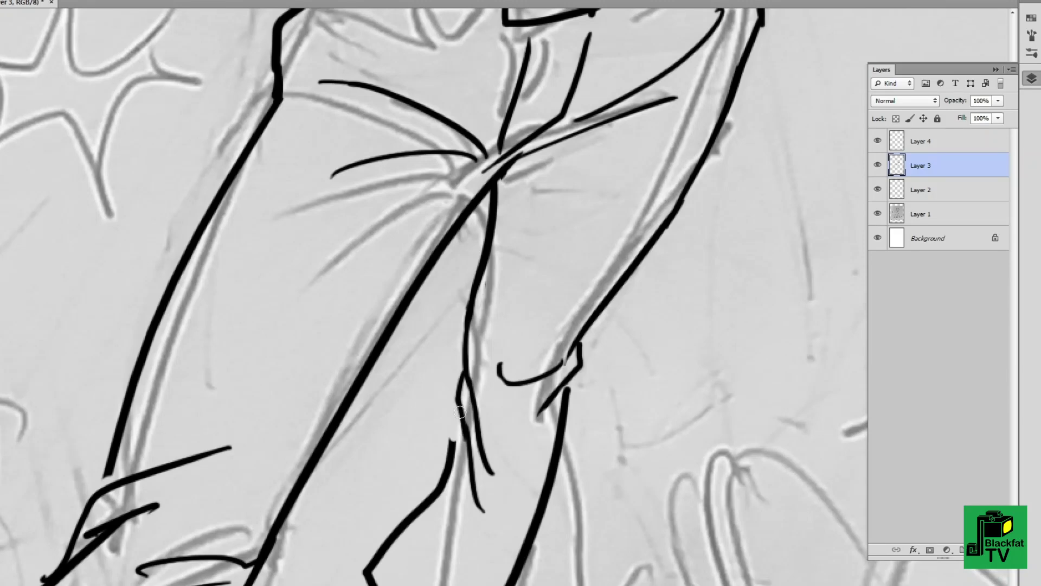
Select Layer 4 and ink the fan base's long front edges, side edge and rounded far end
{"action": "scroll", "coordinate": [572, 365], "scroll_direction": "down", "scroll_amount": 4}
{"action": "scroll", "coordinate": [629, 319], "scroll_direction": "up", "scroll_amount": 2}
{"action": "key", "text": "alt+]"}
{"action": "scroll", "coordinate": [629, 319], "scroll_direction": "up", "scroll_amount": 3}
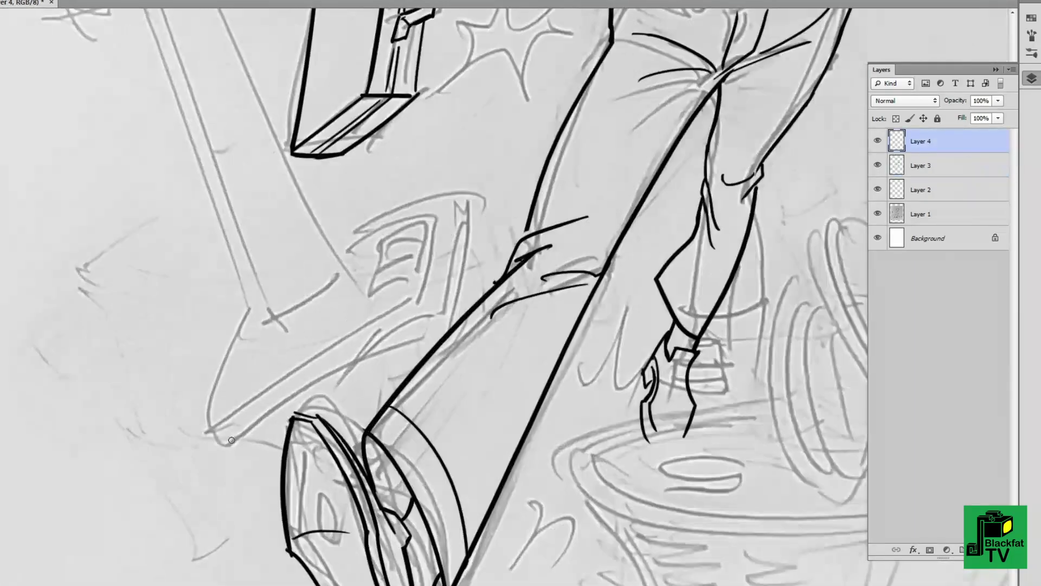
{"action": "left_click_drag", "start_coordinate": [219, 442], "coordinate": [446, 309]}
{"action": "key", "text": "ctrl+z"}
{"action": "left_click_drag", "start_coordinate": [247, 295], "coordinate": [442, 266]}
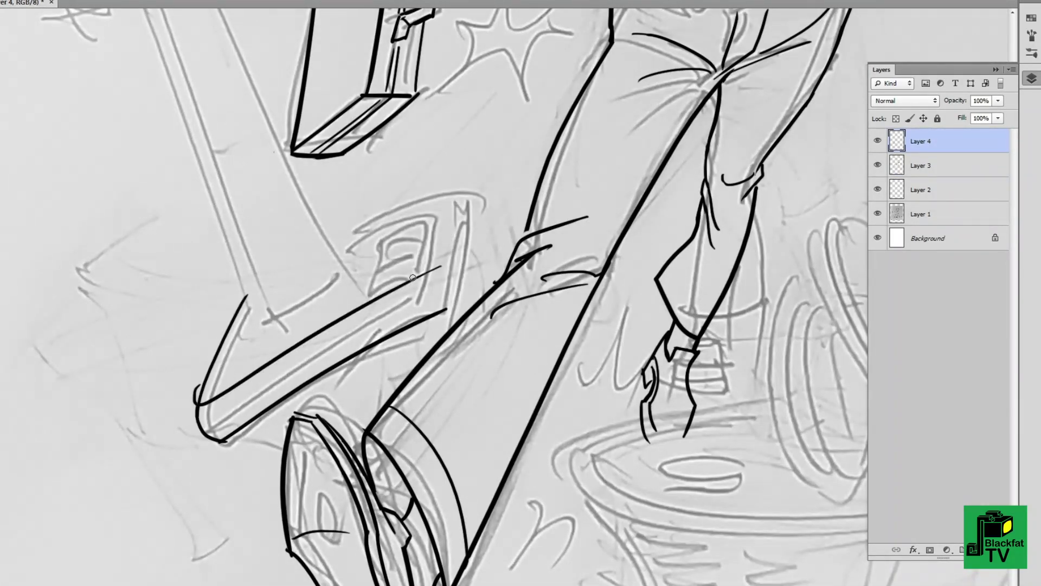
{"action": "left_click_drag", "start_coordinate": [341, 206], "coordinate": [442, 274]}
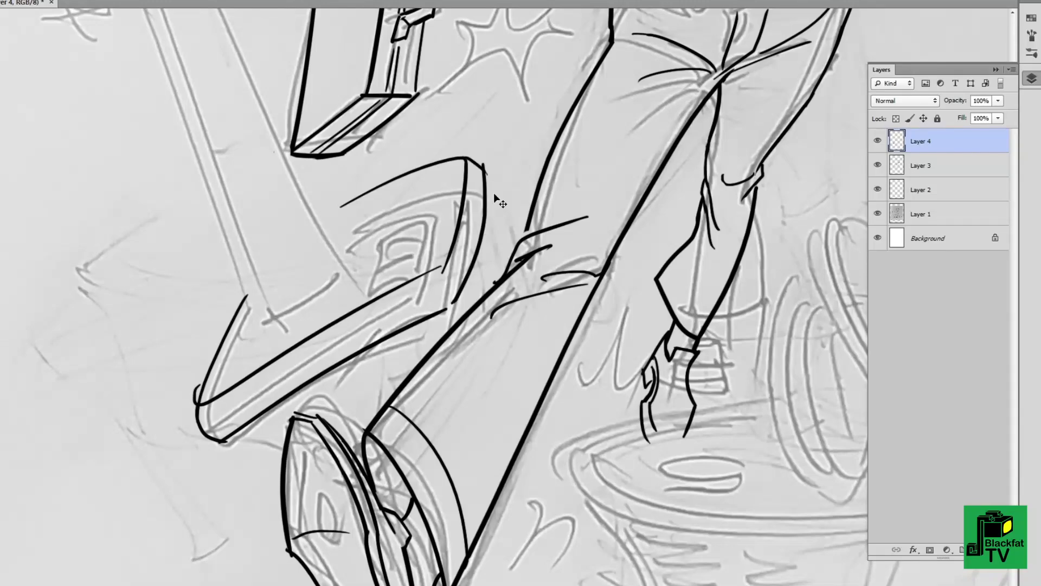
Redraw the fan base's rounded inner corner edge, clean up its outer corner, and ink the curve at the column's foot
{"action": "key", "text": "ctrl+z"}
{"action": "left_click_drag", "start_coordinate": [467, 159], "coordinate": [426, 321]}
{"action": "scroll", "coordinate": [441, 264], "scroll_direction": "up", "scroll_amount": 3}
{"action": "key", "text": "e"}
{"action": "left_click_drag", "start_coordinate": [470, 253], "coordinate": [484, 265]}
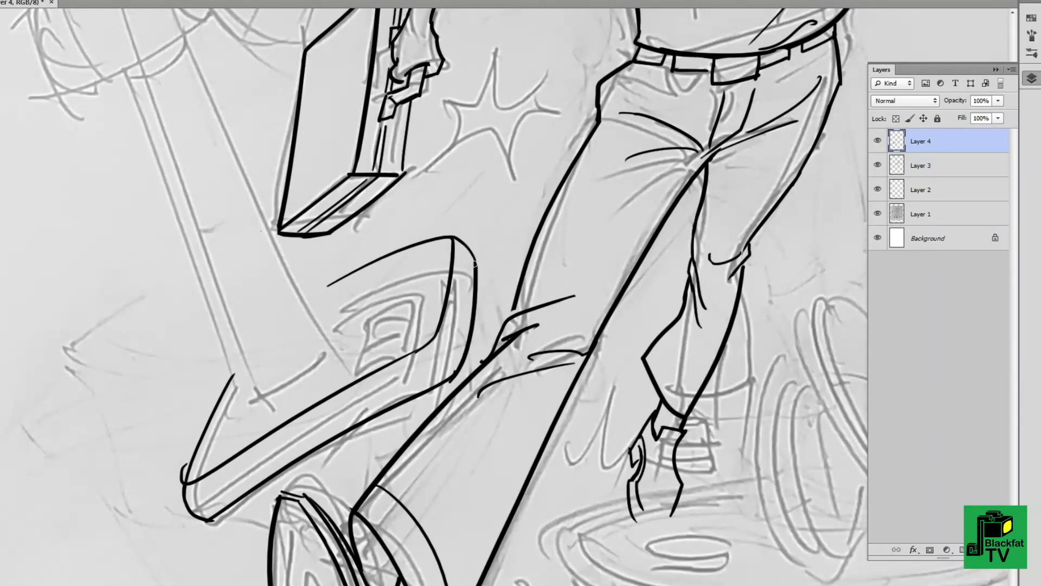
{"action": "scroll", "coordinate": [474, 264], "scroll_direction": "left", "scroll_amount": 1}
{"action": "left_click_drag", "start_coordinate": [371, 322], "coordinate": [281, 379]}
Ink a slanted four-sided vent panel with parallel slats on top of the fan base
{"action": "key", "text": "ctrl+plus"}
{"action": "key", "text": "ctrl+plus"}
{"action": "left_click_drag", "start_coordinate": [425, 217], "coordinate": [367, 382]}
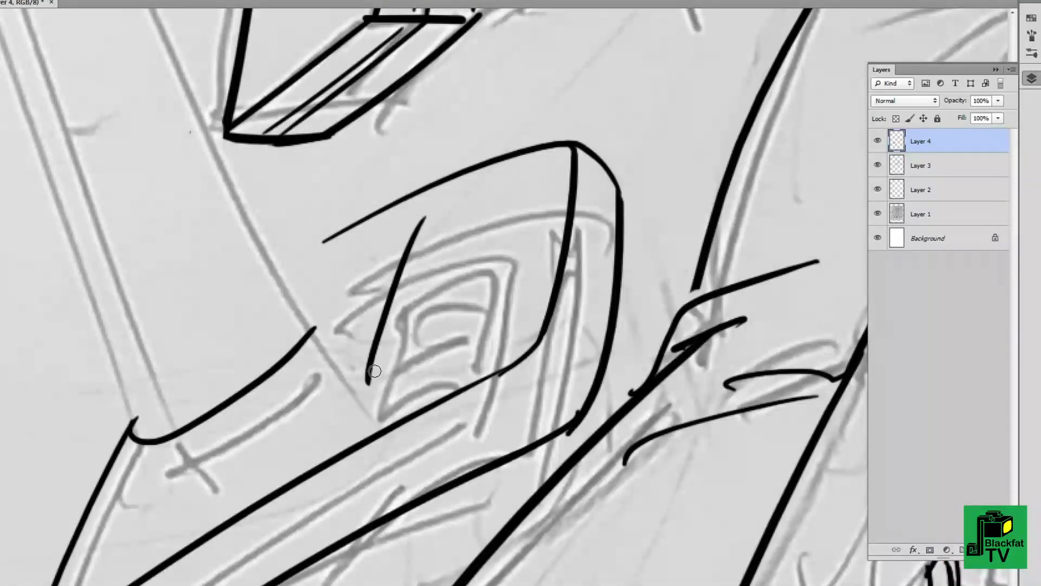
{"action": "left_click_drag", "start_coordinate": [498, 319], "coordinate": [367, 381]}
{"action": "left_click_drag", "start_coordinate": [416, 221], "coordinate": [491, 325]}
{"action": "left_click_drag", "start_coordinate": [384, 328], "coordinate": [493, 283]}
{"action": "left_click_drag", "start_coordinate": [406, 261], "coordinate": [510, 214]}
{"action": "left_click_drag", "start_coordinate": [397, 292], "coordinate": [490, 251]}
{"action": "left_click_drag", "start_coordinate": [408, 259], "coordinate": [516, 208]}
{"action": "left_click_drag", "start_coordinate": [384, 328], "coordinate": [493, 280]}
{"action": "key", "text": "ctrl+minus"}
{"action": "key", "text": "ctrl+minus"}
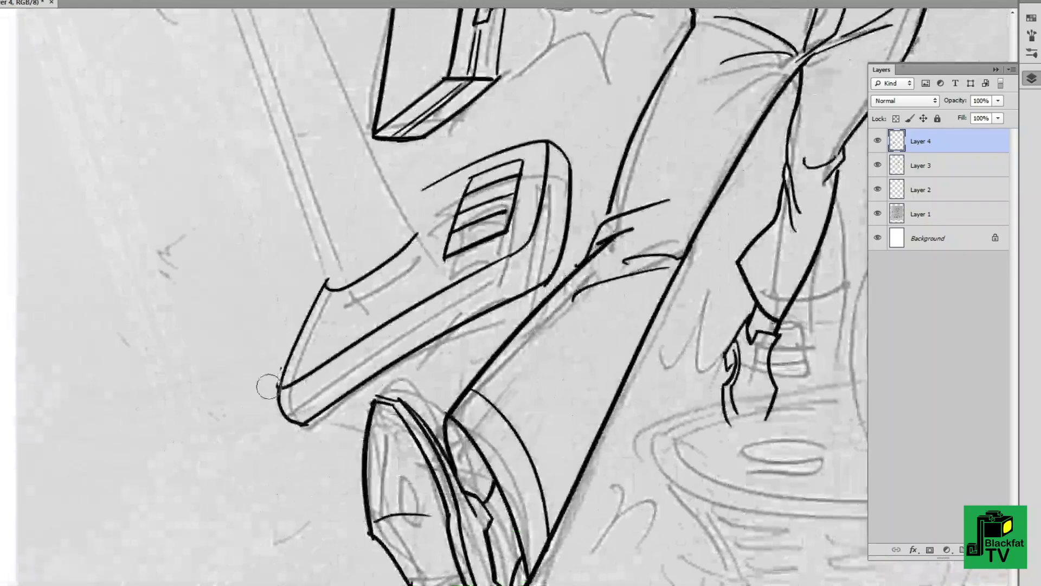
Ink the small feet under the fan base and the two long edges of the fan's column
{"action": "key", "text": "ctrl+minus"}
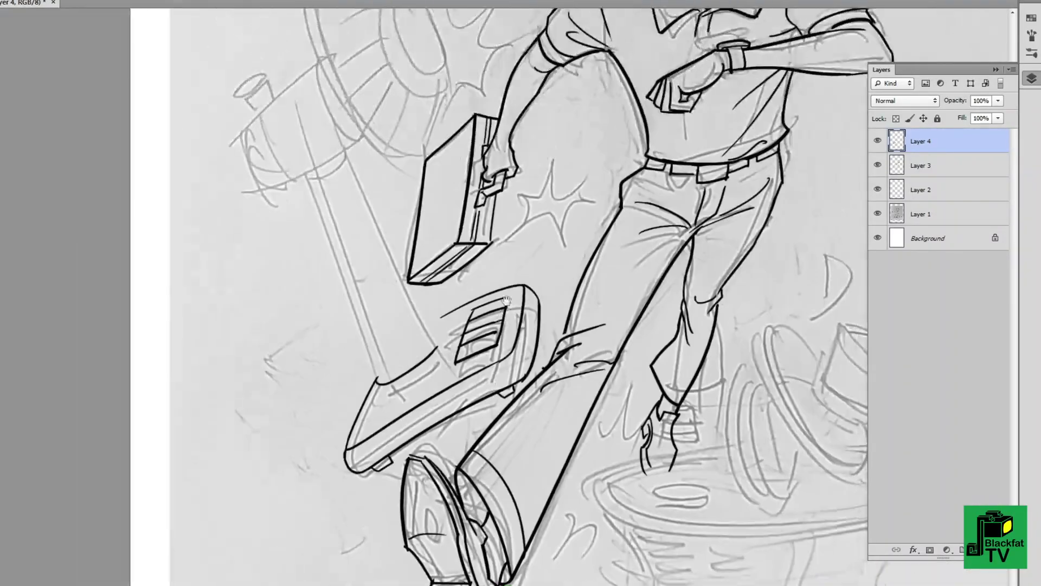
{"action": "left_click_drag", "start_coordinate": [517, 310], "coordinate": [461, 336]}
{"action": "key", "text": "ctrl+plus"}
{"action": "left_click_drag", "start_coordinate": [624, 301], "coordinate": [317, 350]}
{"action": "left_click_drag", "start_coordinate": [304, 288], "coordinate": [572, 216]}
{"action": "key", "text": "ctrl+minus"}
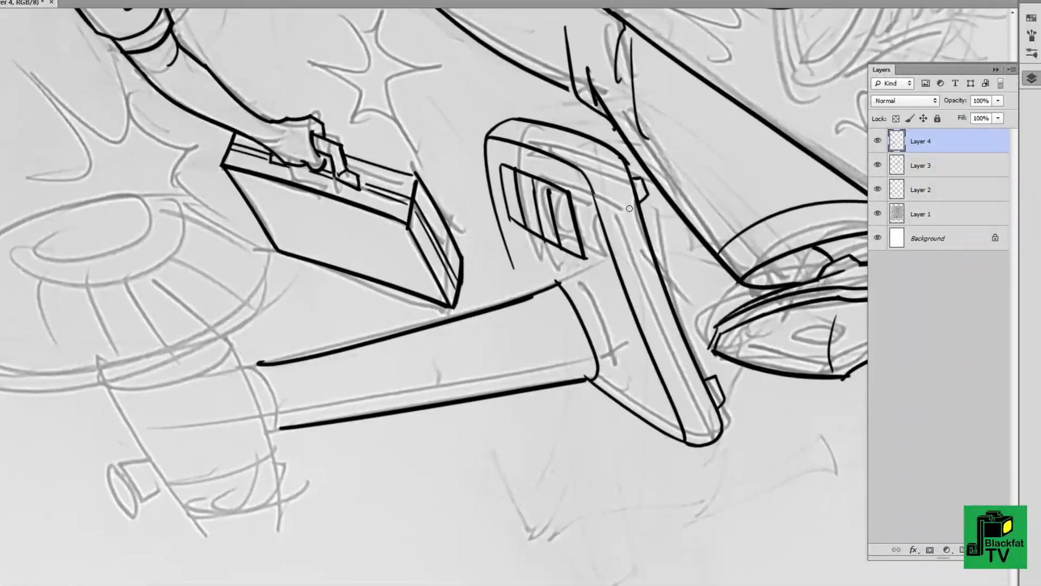
Ink the round pivot joint and its curved bracket at the upper end of the fan's column
{"action": "mouse_move", "coordinate": [521, 304]}
{"action": "left_mouse_down"}
{"action": "mouse_move", "coordinate": [488, 347]}
{"action": "mouse_move", "coordinate": [499, 329]}
{"action": "left_mouse_up"}
{"action": "key", "text": "ctrl+plus"}
{"action": "key", "text": "ctrl+plus"}
{"action": "left_click_drag", "start_coordinate": [429, 259], "coordinate": [442, 316]}
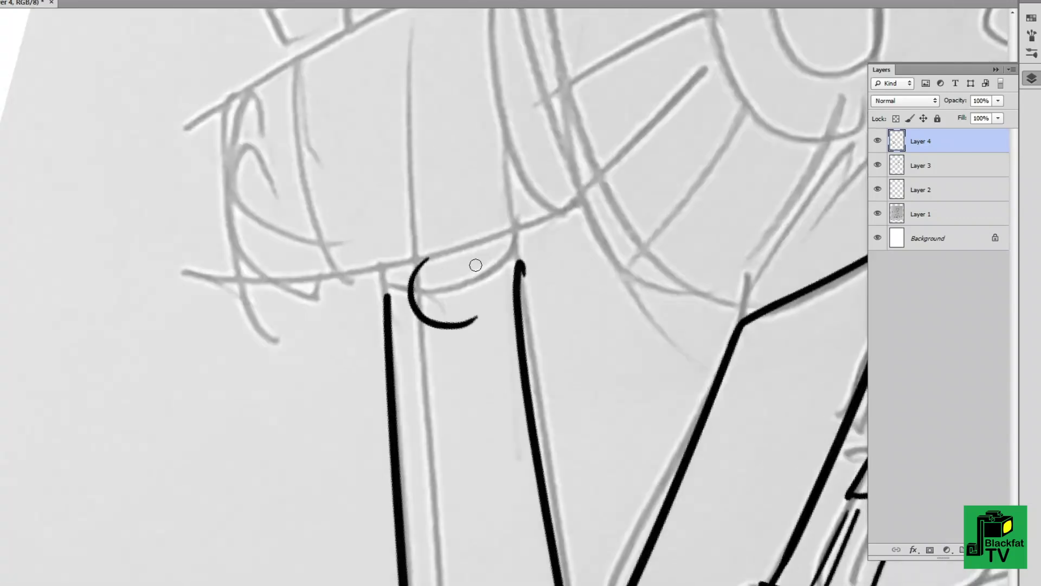
{"action": "left_click_drag", "start_coordinate": [465, 248], "coordinate": [420, 322]}
{"action": "left_click_drag", "start_coordinate": [415, 320], "coordinate": [523, 263]}
Ink the outline of the fan's motor housing with its two long curved sides and rounded back end
{"action": "left_click_drag", "start_coordinate": [249, 273], "coordinate": [616, 200]}
{"action": "left_click_drag", "start_coordinate": [206, 108], "coordinate": [162, 265]}
{"action": "mouse_move", "coordinate": [163, 266]}
{"action": "left_mouse_down"}
{"action": "mouse_move", "coordinate": [266, 201]}
{"action": "mouse_move", "coordinate": [542, 99]}
{"action": "left_mouse_up"}
{"action": "left_click_drag", "start_coordinate": [163, 266], "coordinate": [207, 431]}
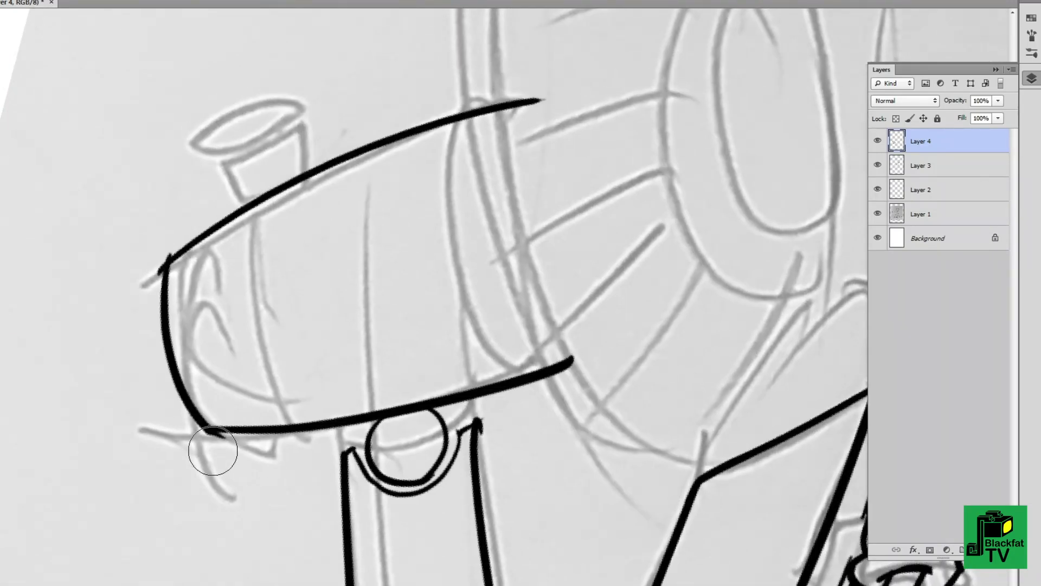
Ink the small knob with its cap, stem and collar on the fan's motor housing
{"action": "scroll", "coordinate": [347, 430], "scroll_direction": "up", "scroll_amount": 3}
{"action": "scroll", "coordinate": [317, 291], "scroll_direction": "left", "scroll_amount": 3}
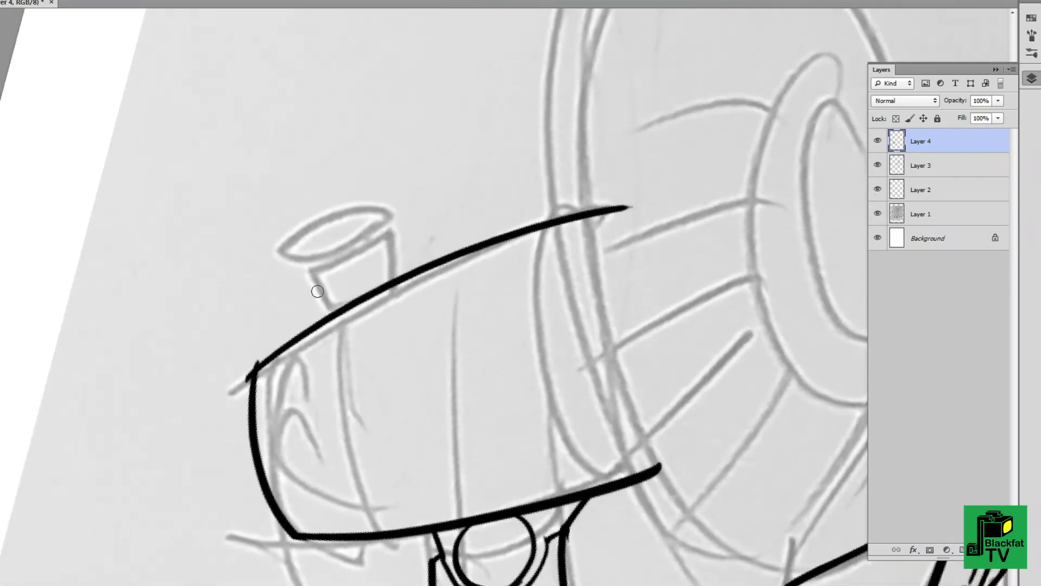
{"action": "left_click_drag", "start_coordinate": [341, 260], "coordinate": [325, 270]}
{"action": "mouse_move", "coordinate": [303, 255]}
{"action": "left_mouse_down"}
{"action": "mouse_move", "coordinate": [360, 244]}
{"action": "mouse_move", "coordinate": [297, 269]}
{"action": "left_mouse_up"}
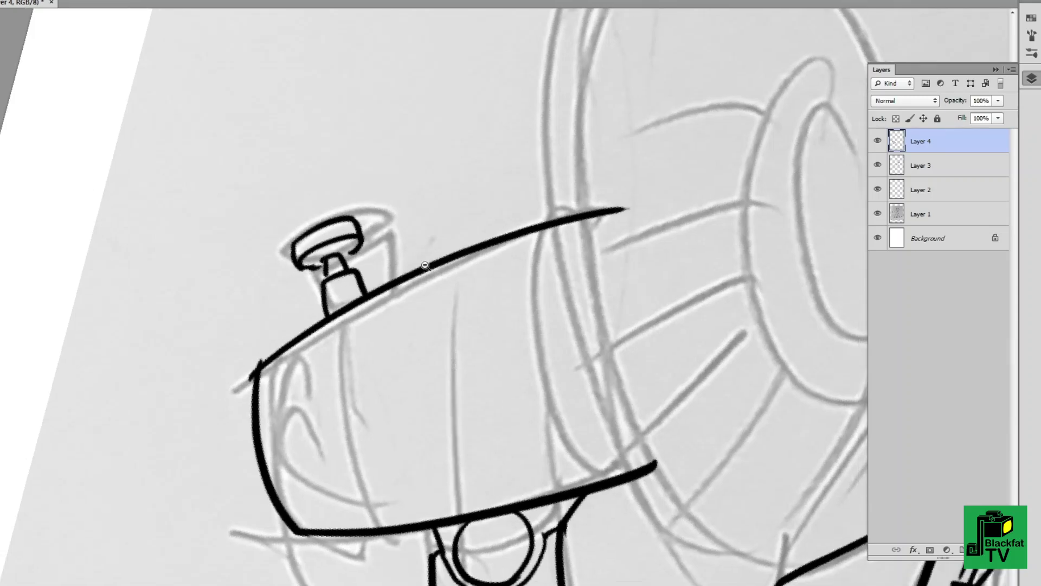
Ink a rounded vent panel with parallel slots on the back of the motor housing
{"action": "scroll", "coordinate": [379, 293], "scroll_direction": "down", "scroll_amount": 3}
{"action": "scroll", "coordinate": [380, 293], "scroll_direction": "left", "scroll_amount": 3}
{"action": "mouse_move", "coordinate": [330, 308]}
{"action": "left_mouse_down"}
{"action": "mouse_move", "coordinate": [426, 276]}
{"action": "mouse_move", "coordinate": [463, 373]}
{"action": "left_mouse_up"}
{"action": "left_click_drag", "start_coordinate": [466, 372], "coordinate": [350, 399]}
{"action": "left_click_drag", "start_coordinate": [339, 331], "coordinate": [417, 308]}
{"action": "left_click_drag", "start_coordinate": [331, 350], "coordinate": [425, 325]}
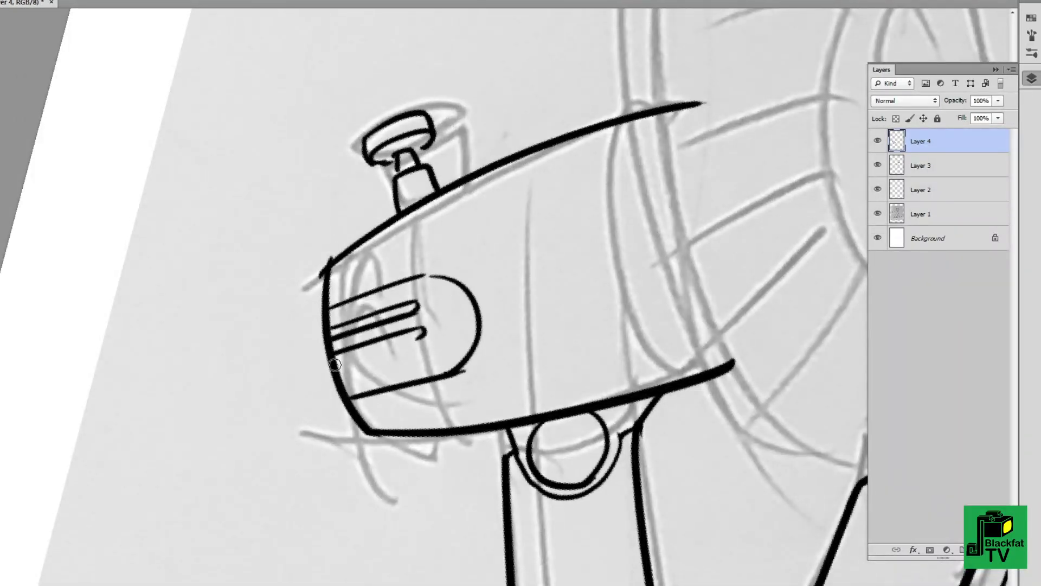
{"action": "left_click_drag", "start_coordinate": [342, 374], "coordinate": [429, 352]}
Ink the large elliptical rim of the fan's guard around the front end of the motor housing
{"action": "scroll", "coordinate": [559, 314], "scroll_direction": "down", "scroll_amount": 3}
{"action": "key", "text": "r"}
{"action": "left_click_drag", "start_coordinate": [678, 242], "coordinate": [624, 162]}
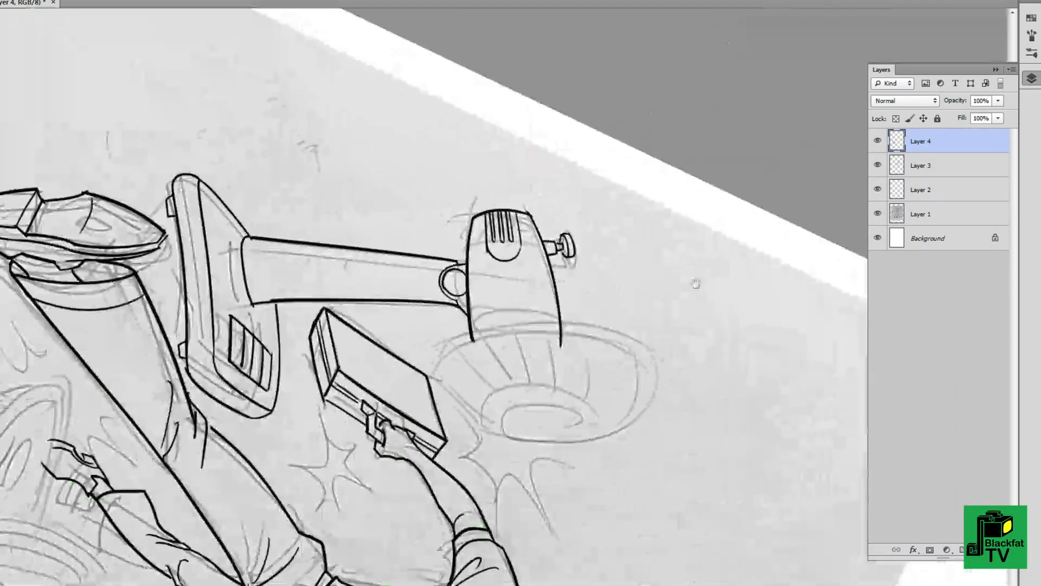
{"action": "mouse_move", "coordinate": [390, 309]}
{"action": "left_mouse_down"}
{"action": "mouse_move", "coordinate": [735, 160]}
{"action": "mouse_move", "coordinate": [534, 374]}
{"action": "left_mouse_up"}
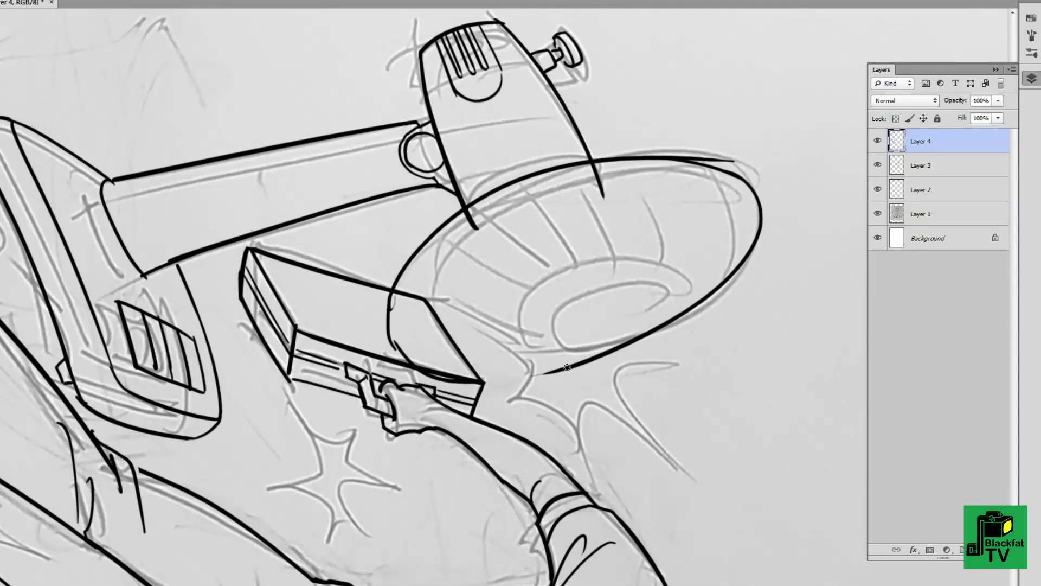
{"action": "key", "text": "r"}
{"action": "mouse_move", "coordinate": [410, 350]}
{"action": "left_mouse_down"}
{"action": "mouse_move", "coordinate": [351, 281]}
{"action": "mouse_move", "coordinate": [515, 226]}
{"action": "left_mouse_up"}
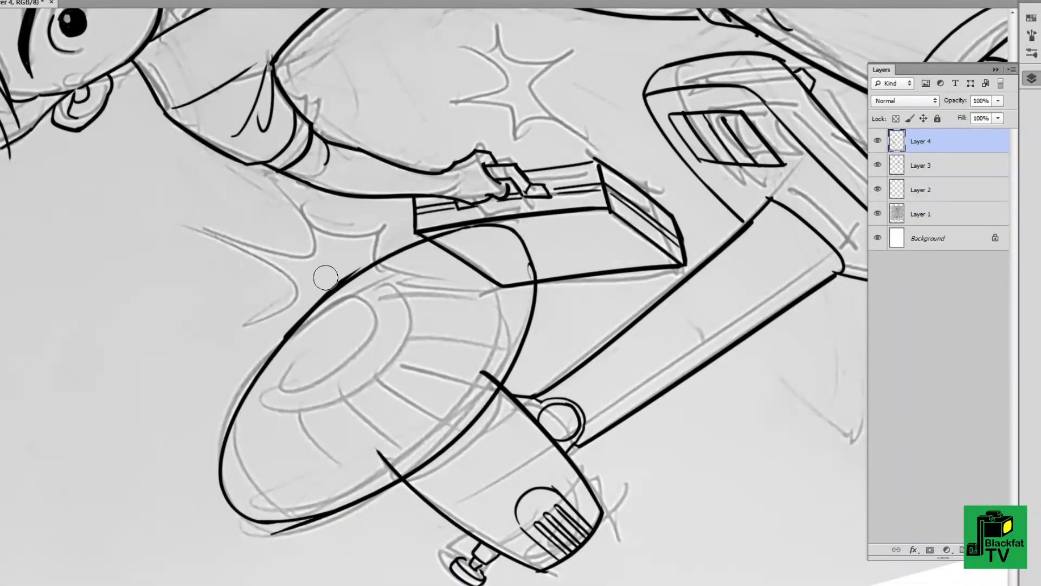
{"action": "mouse_move", "coordinate": [537, 282]}
{"action": "left_mouse_down"}
{"action": "mouse_move", "coordinate": [477, 302]}
{"action": "mouse_move", "coordinate": [435, 233]}
{"action": "left_mouse_up"}
{"action": "mouse_move", "coordinate": [326, 353]}
{"action": "left_mouse_down"}
{"action": "mouse_move", "coordinate": [365, 281]}
{"action": "mouse_move", "coordinate": [517, 233]}
{"action": "left_mouse_up"}
{"action": "key", "text": "ctrl+minus"}
{"action": "key", "text": "ctrl+minus"}
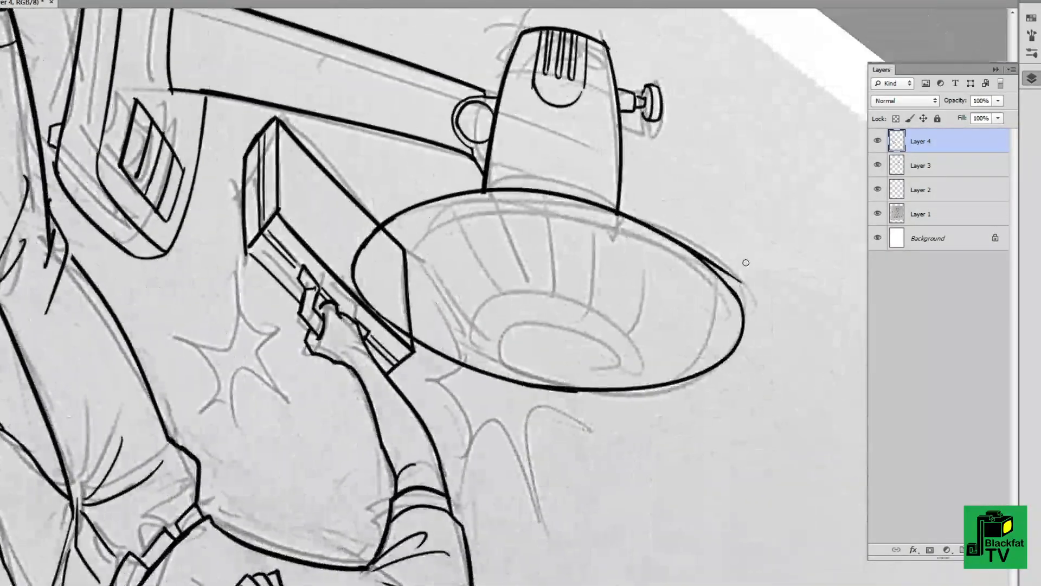
Redraw the curved end of the fan guard's rim where it overlaps the briefcase, closing the ellipse
{"action": "key", "text": "ctrl+plus"}
{"action": "key", "text": "ctrl+plus"}
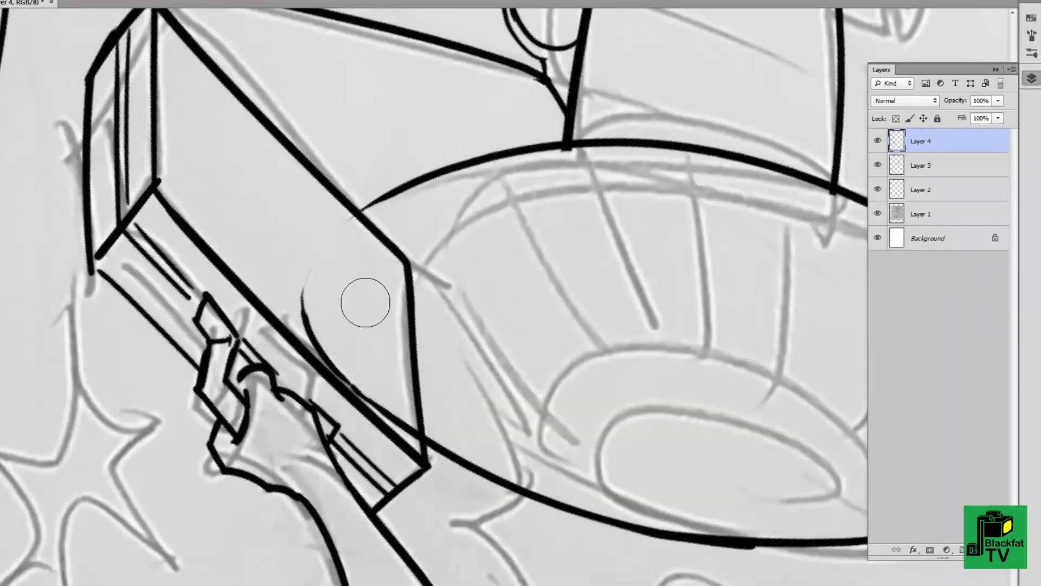
{"action": "mouse_move", "coordinate": [306, 326]}
{"action": "left_mouse_down"}
{"action": "mouse_move", "coordinate": [326, 238]}
{"action": "mouse_move", "coordinate": [399, 194]}
{"action": "left_mouse_up"}
{"action": "key", "text": "ctrl+minus"}
{"action": "key", "text": "ctrl+minus"}
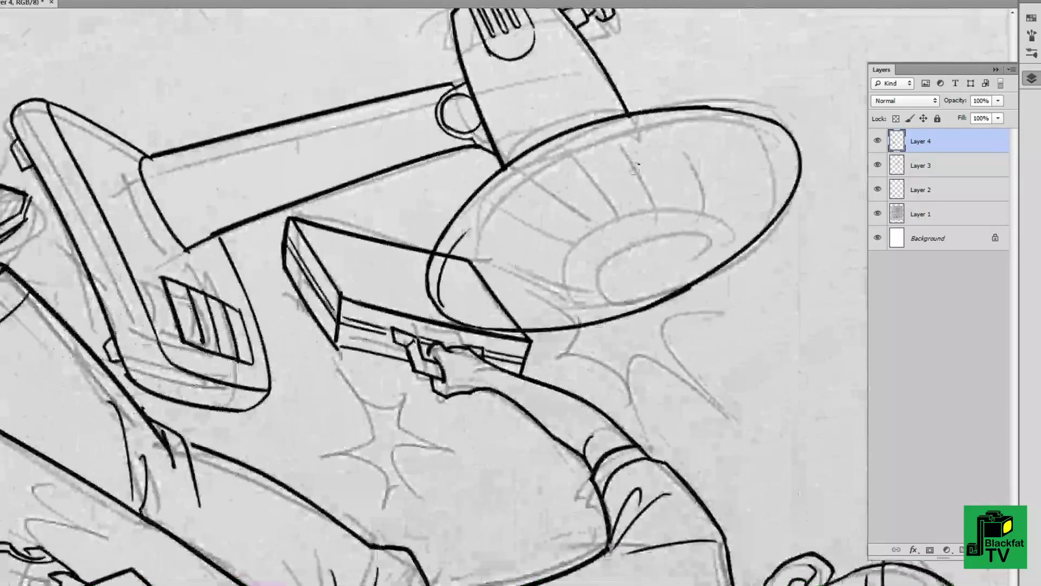
Ink the inner edge of the fan guard's rim and the elliptical hub at its centre
{"action": "left_click_drag", "start_coordinate": [441, 304], "coordinate": [693, 132]}
{"action": "mouse_move", "coordinate": [574, 283]}
{"action": "left_mouse_down"}
{"action": "mouse_move", "coordinate": [689, 288]}
{"action": "mouse_move", "coordinate": [696, 266]}
{"action": "left_mouse_up"}
{"action": "key", "text": "ctrl+z"}
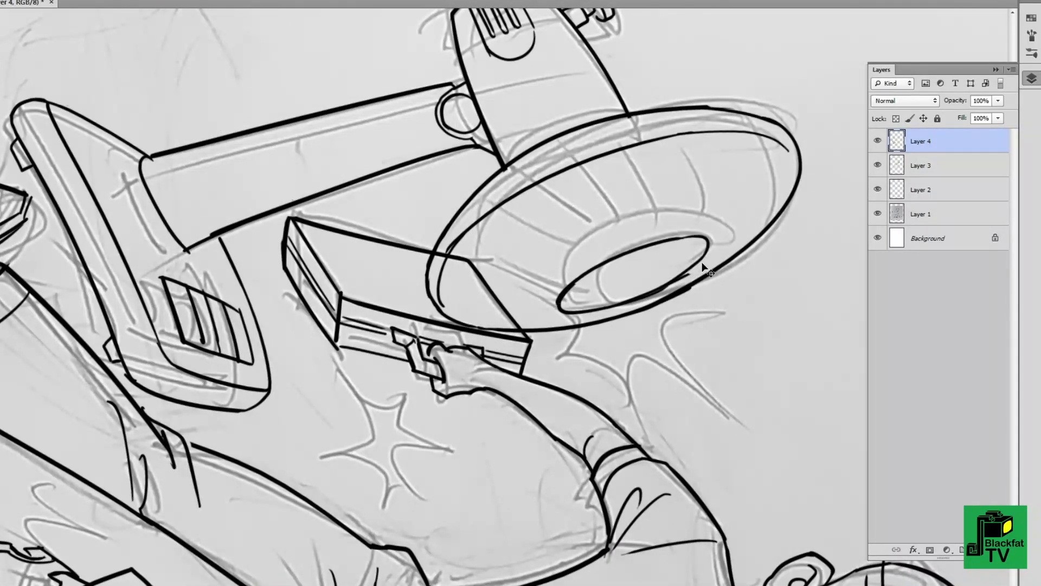
Ink another thin curve parallel to the inner edge of the fan guard to give the rim a double band
{"action": "key", "text": "ctrl+minus"}
{"action": "key", "text": "ctrl+minus"}
{"action": "key", "text": "ctrl+plus"}
{"action": "key", "text": "ctrl+plus"}
{"action": "key", "text": "ctrl+plus"}
{"action": "key", "text": "ctrl+plus"}
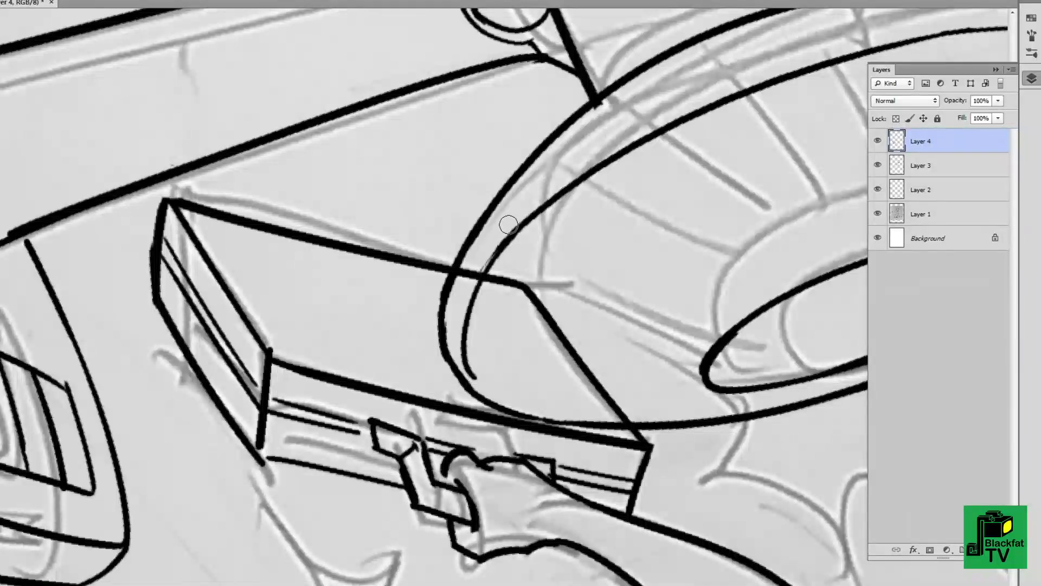
{"action": "key", "text": "ctrl+minus"}
{"action": "key", "text": "ctrl+minus"}
{"action": "key", "text": "ctrl+plus"}
{"action": "key", "text": "ctrl+plus"}
{"action": "left_click_drag", "start_coordinate": [475, 298], "coordinate": [270, 329]}
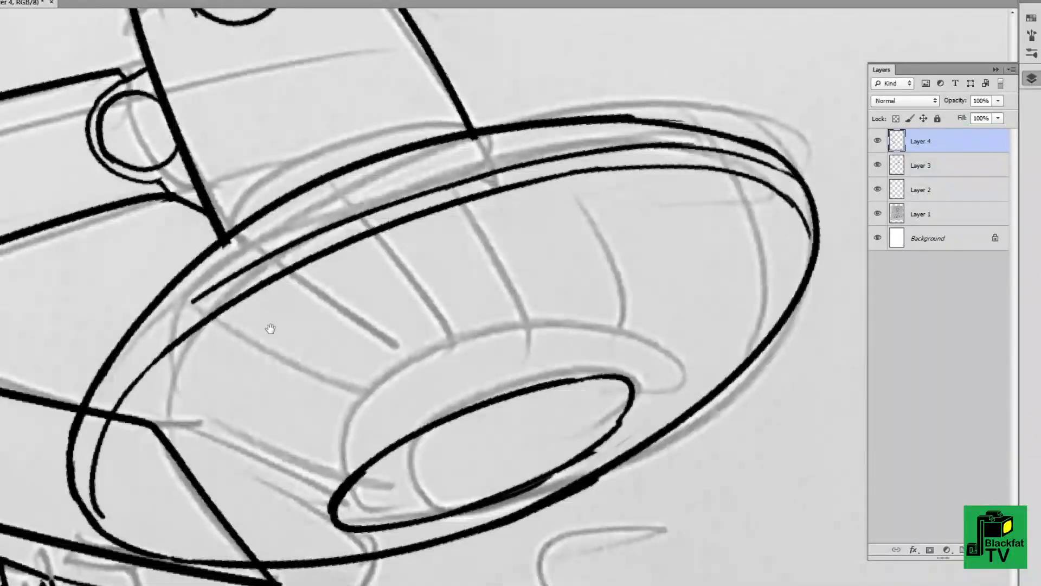
Ink a larger ellipse around the fan's hub to form its outer ring
{"action": "key", "text": "ctrl+minus"}
{"action": "key", "text": "ctrl+plus"}
{"action": "mouse_move", "coordinate": [461, 266]}
{"action": "left_mouse_down"}
{"action": "mouse_move", "coordinate": [795, 187]}
{"action": "mouse_move", "coordinate": [554, 304]}
{"action": "left_mouse_up"}
{"action": "key", "text": "ctrl+z"}
{"action": "left_click_drag", "start_coordinate": [428, 312], "coordinate": [529, 353]}
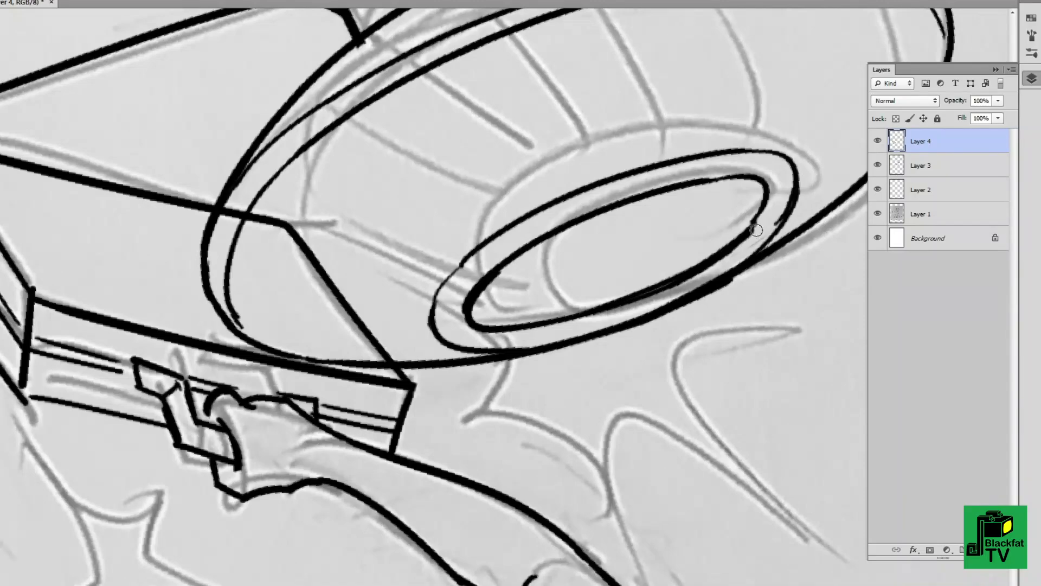
{"action": "key", "text": "ctrl+minus"}
{"action": "key", "text": "ctrl+plus"}
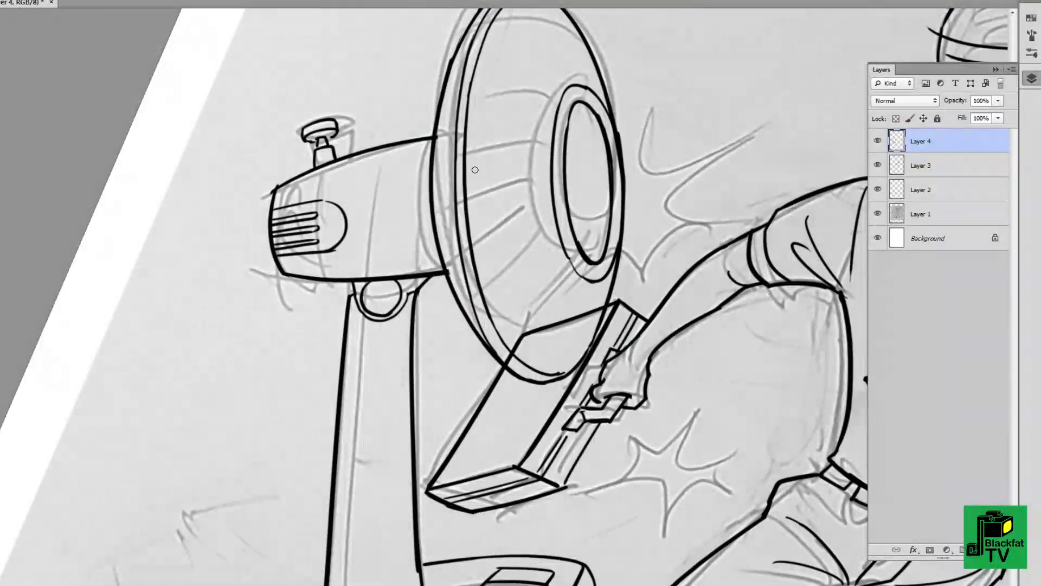
Finish the rim's inner edge and ink the curved ribs radiating from the hub across the fan guard
{"action": "left_click_drag", "start_coordinate": [561, 368], "coordinate": [595, 284]}
{"action": "left_click_drag", "start_coordinate": [560, 241], "coordinate": [482, 286]}
{"action": "key", "text": "r"}
{"action": "left_click_drag", "start_coordinate": [532, 212], "coordinate": [285, 270]}
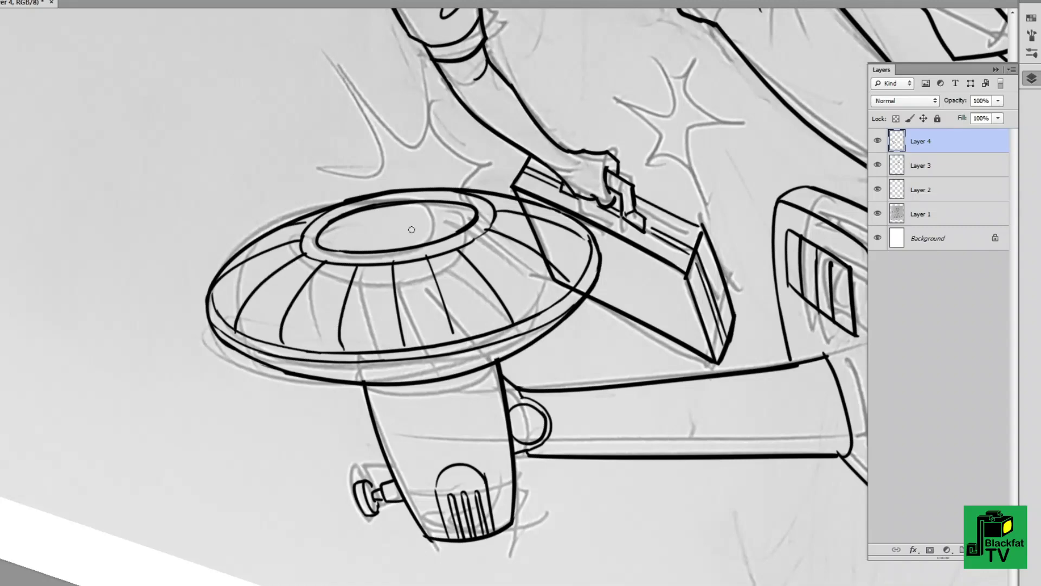
{"action": "scroll", "coordinate": [411, 230], "scroll_direction": "down", "scroll_amount": 2}
{"action": "key", "text": "ctrl+minus"}
{"action": "key", "text": "ctrl+minus"}
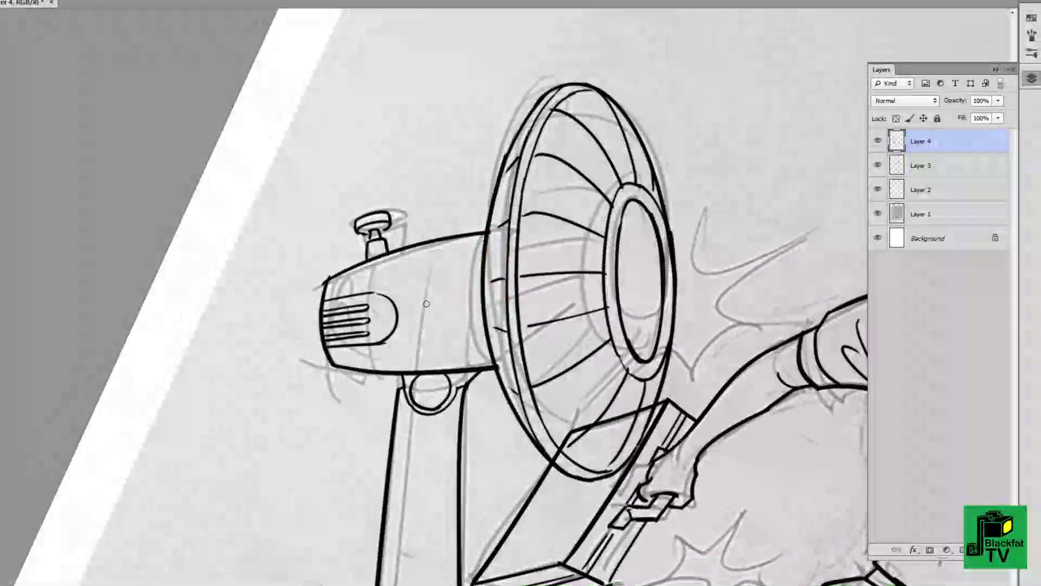
{"action": "mouse_move", "coordinate": [456, 242]}
{"action": "left_mouse_down"}
{"action": "mouse_move", "coordinate": [426, 219]}
{"action": "mouse_move", "coordinate": [435, 215]}
{"action": "left_mouse_up"}
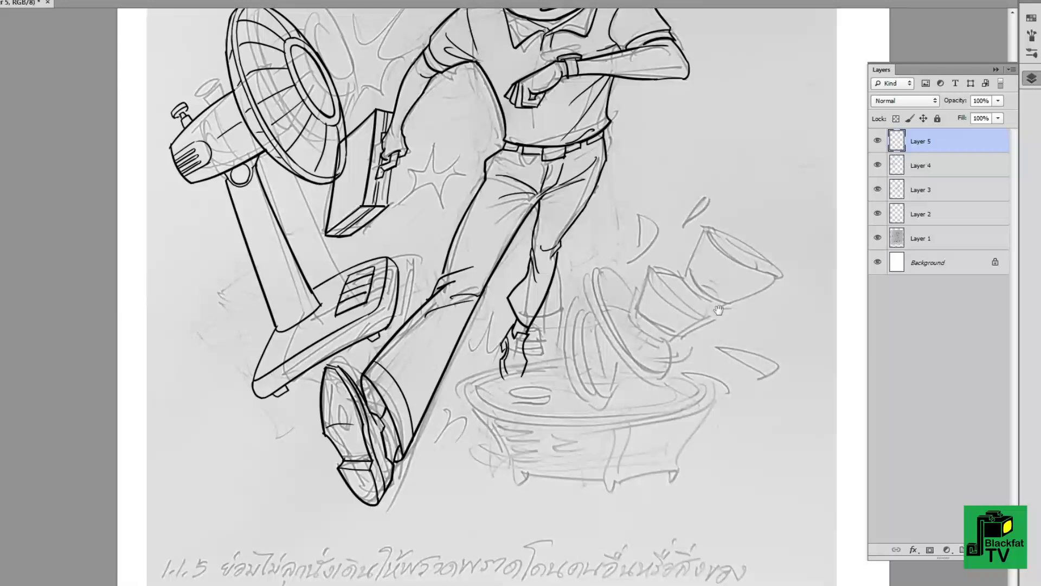
On a new layer, ink the outer and inner edges of the round wicker table's oval top
{"action": "scroll", "coordinate": [718, 310], "scroll_direction": "up", "scroll_amount": 5}
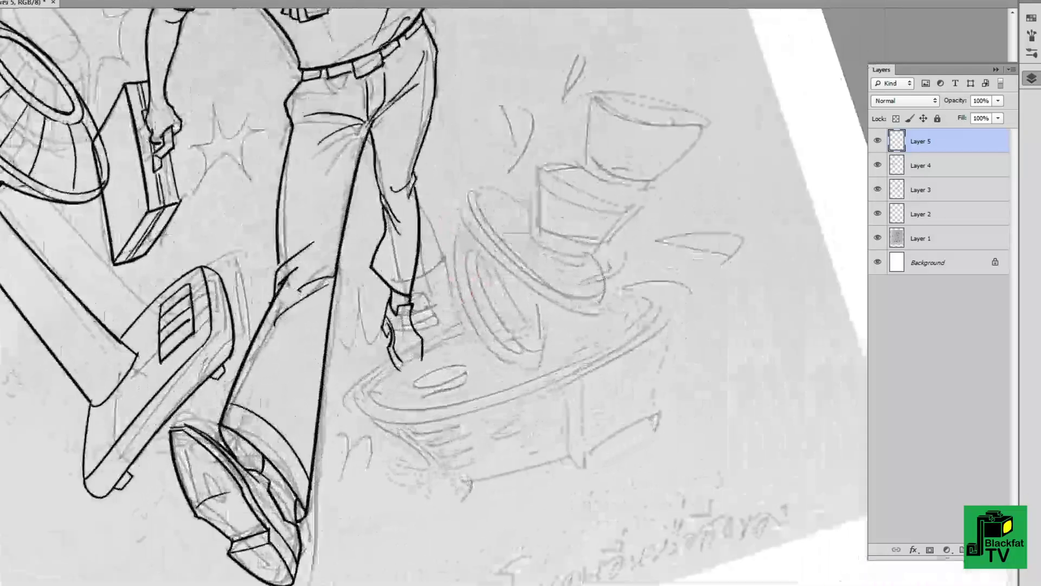
{"action": "left_click_drag", "start_coordinate": [305, 363], "coordinate": [525, 220]}
{"action": "left_click_drag", "start_coordinate": [640, 186], "coordinate": [459, 399]}
{"action": "left_click_drag", "start_coordinate": [302, 360], "coordinate": [531, 377]}
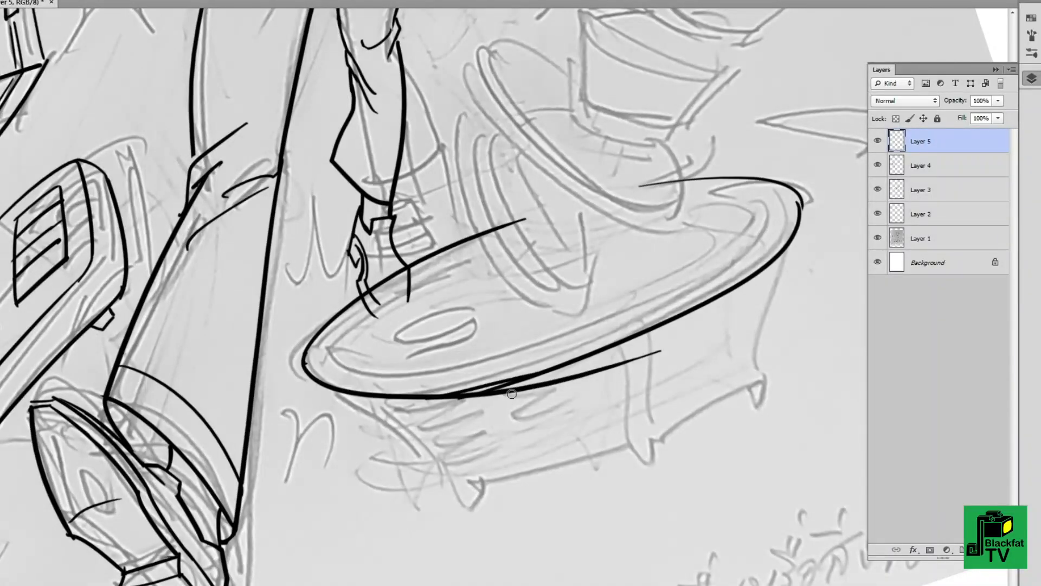
{"action": "left_click_drag", "start_coordinate": [434, 397], "coordinate": [802, 195]}
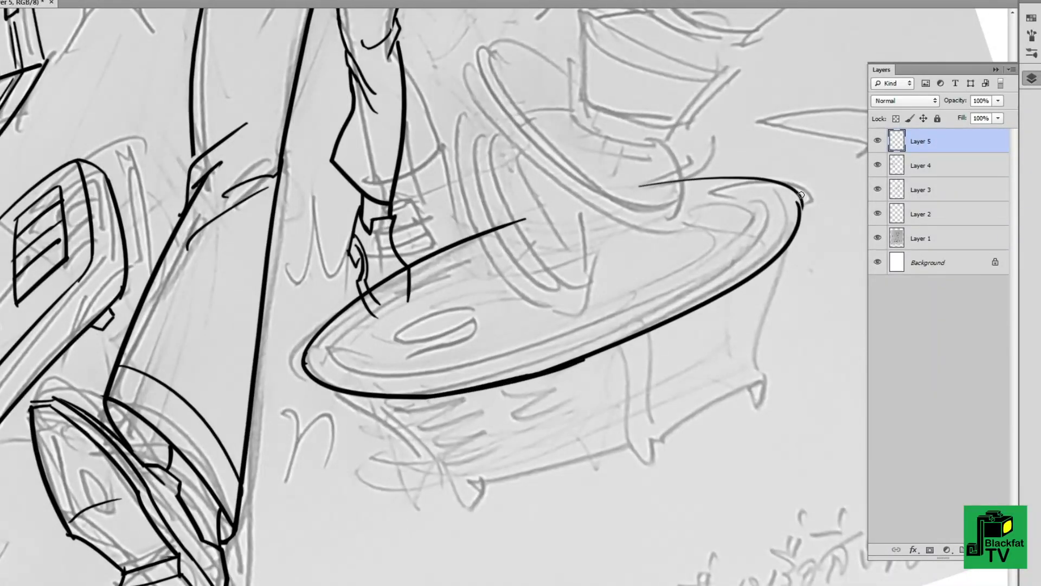
{"action": "mouse_move", "coordinate": [335, 335]}
{"action": "left_mouse_down"}
{"action": "mouse_move", "coordinate": [507, 342]}
{"action": "mouse_move", "coordinate": [778, 196]}
{"action": "left_mouse_up"}
{"action": "left_click_drag", "start_coordinate": [329, 343], "coordinate": [482, 248]}
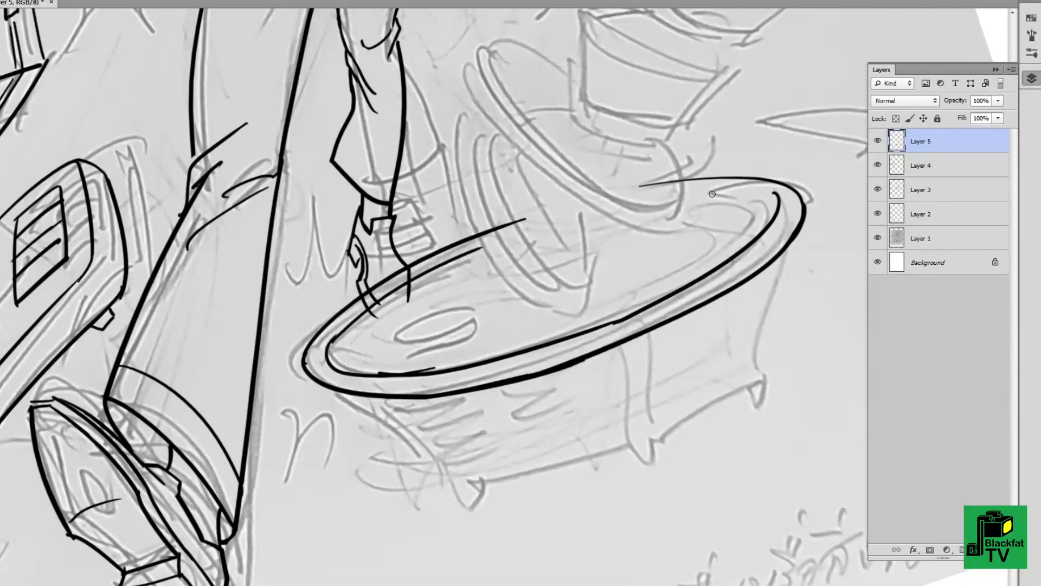
Ink the wicker table's curved legs with rounded feet and the double rails joining them at the base
{"action": "mouse_move", "coordinate": [688, 193]}
{"action": "left_mouse_down"}
{"action": "mouse_move", "coordinate": [780, 202]}
{"action": "mouse_move", "coordinate": [736, 399]}
{"action": "left_mouse_up"}
{"action": "left_click_drag", "start_coordinate": [312, 382], "coordinate": [486, 495]}
{"action": "left_click_drag", "start_coordinate": [780, 269], "coordinate": [740, 399]}
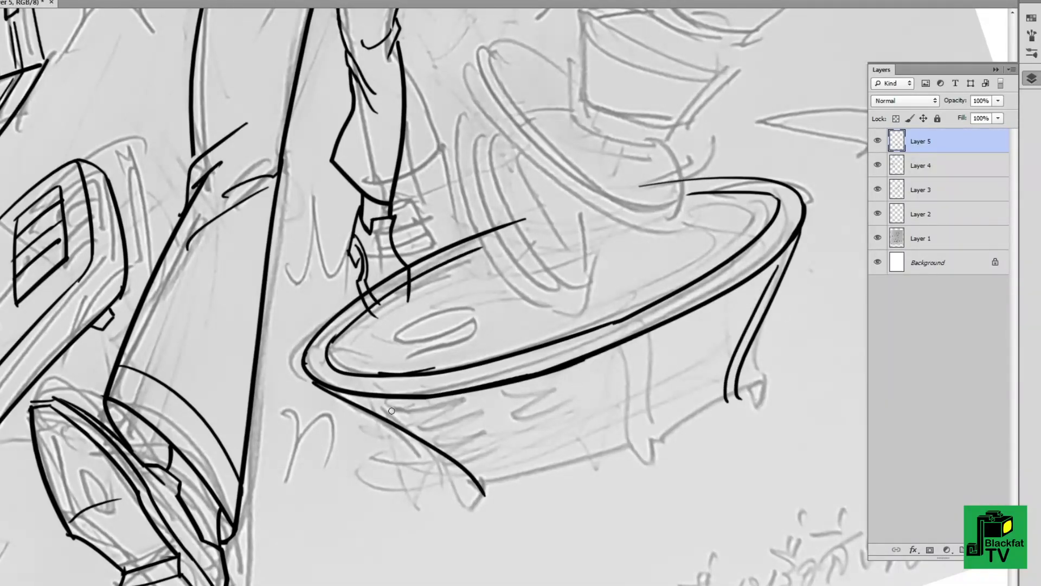
{"action": "left_click_drag", "start_coordinate": [371, 401], "coordinate": [510, 496]}
{"action": "left_click_drag", "start_coordinate": [588, 361], "coordinate": [618, 470]}
{"action": "scroll", "coordinate": [673, 369], "scroll_direction": "down", "scroll_amount": 3}
{"action": "left_click_drag", "start_coordinate": [488, 409], "coordinate": [629, 385]}
{"action": "mouse_move", "coordinate": [730, 319]}
{"action": "left_mouse_down"}
{"action": "mouse_move", "coordinate": [634, 377]}
{"action": "mouse_move", "coordinate": [497, 391]}
{"action": "left_mouse_up"}
{"action": "scroll", "coordinate": [713, 327], "scroll_direction": "up", "scroll_amount": 2}
{"action": "scroll", "coordinate": [713, 327], "scroll_direction": "right", "scroll_amount": 2}
Fill the wicker table's right side panel with rows of short curved weave strokes
{"action": "left_click_drag", "start_coordinate": [744, 222], "coordinate": [709, 292]}
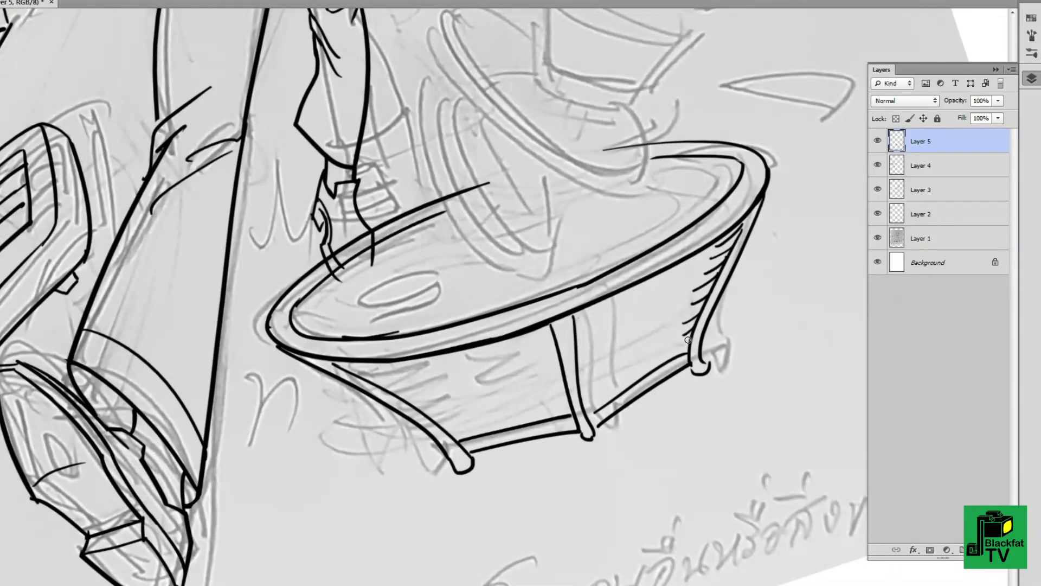
{"action": "left_click_drag", "start_coordinate": [677, 346], "coordinate": [692, 336]}
{"action": "left_click_drag", "start_coordinate": [668, 278], "coordinate": [705, 254]}
{"action": "left_click_drag", "start_coordinate": [672, 286], "coordinate": [705, 266]}
{"action": "left_click_drag", "start_coordinate": [671, 299], "coordinate": [699, 280]}
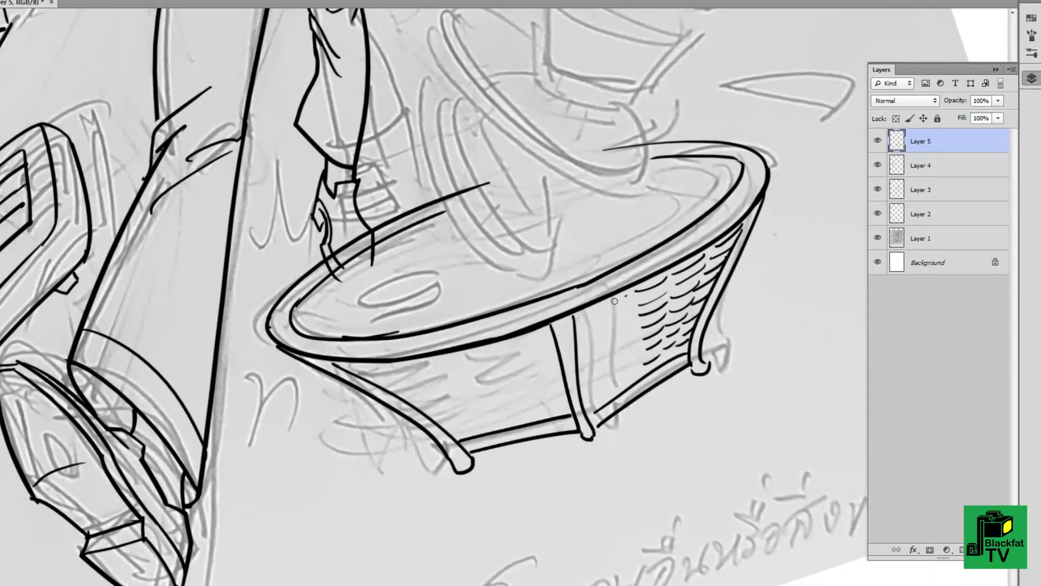
{"action": "left_click_drag", "start_coordinate": [608, 305], "coordinate": [625, 296]}
{"action": "left_click_drag", "start_coordinate": [612, 314], "coordinate": [630, 304]}
Fill the wicker table's left side panel with rows of short weave strokes
{"action": "scroll", "coordinate": [614, 301], "scroll_direction": "down", "scroll_amount": 2}
{"action": "scroll", "coordinate": [614, 301], "scroll_direction": "left", "scroll_amount": 4}
{"action": "left_click_drag", "start_coordinate": [472, 329], "coordinate": [505, 336]}
{"action": "left_click_drag", "start_coordinate": [504, 344], "coordinate": [525, 341]}
{"action": "left_click_drag", "start_coordinate": [547, 378], "coordinate": [591, 386]}
{"action": "mouse_move", "coordinate": [517, 342]}
{"action": "left_mouse_down"}
{"action": "mouse_move", "coordinate": [553, 328]}
{"action": "mouse_move", "coordinate": [563, 336]}
{"action": "left_mouse_up"}
{"action": "left_click_drag", "start_coordinate": [544, 353], "coordinate": [573, 346]}
{"action": "left_click_drag", "start_coordinate": [559, 364], "coordinate": [601, 376]}
{"action": "left_click_drag", "start_coordinate": [561, 335], "coordinate": [590, 325]}
{"action": "left_click_drag", "start_coordinate": [574, 346], "coordinate": [621, 314]}
{"action": "mouse_move", "coordinate": [610, 343]}
{"action": "left_mouse_down"}
{"action": "mouse_move", "coordinate": [640, 335]}
{"action": "mouse_move", "coordinate": [634, 347]}
{"action": "left_mouse_up"}
Ink the outermost flying bowl with its double-edged elliptical rim, tapering sides and curved base
{"action": "key", "text": "r"}
{"action": "mouse_move", "coordinate": [597, 320]}
{"action": "left_mouse_down"}
{"action": "mouse_move", "coordinate": [586, 368]}
{"action": "mouse_move", "coordinate": [549, 423]}
{"action": "left_mouse_up"}
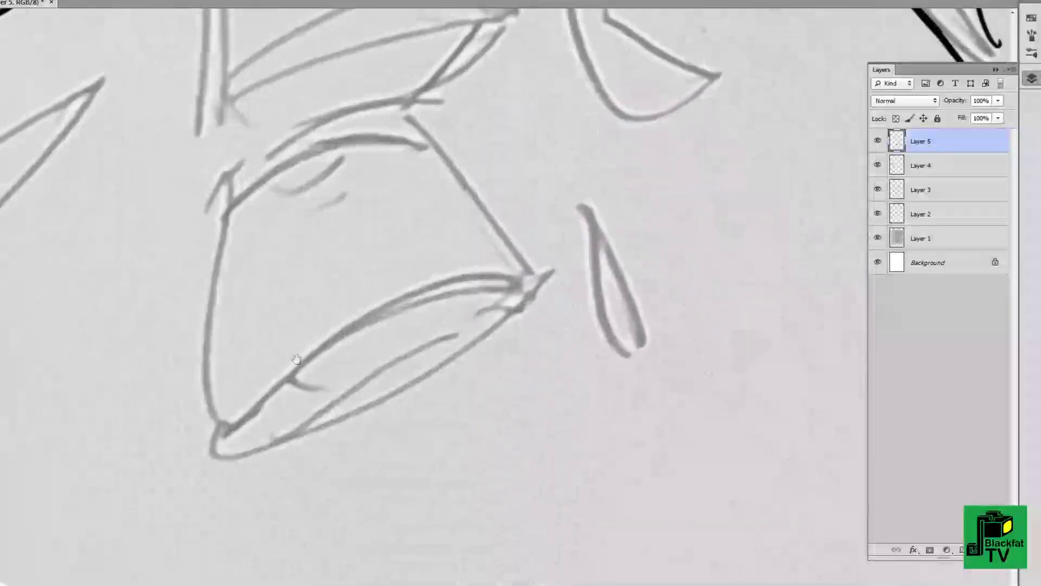
{"action": "mouse_move", "coordinate": [212, 450]}
{"action": "left_mouse_down"}
{"action": "mouse_move", "coordinate": [214, 464]}
{"action": "mouse_move", "coordinate": [516, 251]}
{"action": "left_mouse_up"}
{"action": "key", "text": "ctrl+z"}
{"action": "mouse_move", "coordinate": [221, 395]}
{"action": "left_mouse_down"}
{"action": "mouse_move", "coordinate": [205, 451]}
{"action": "mouse_move", "coordinate": [515, 255]}
{"action": "left_mouse_up"}
{"action": "left_click_drag", "start_coordinate": [167, 280], "coordinate": [188, 302]}
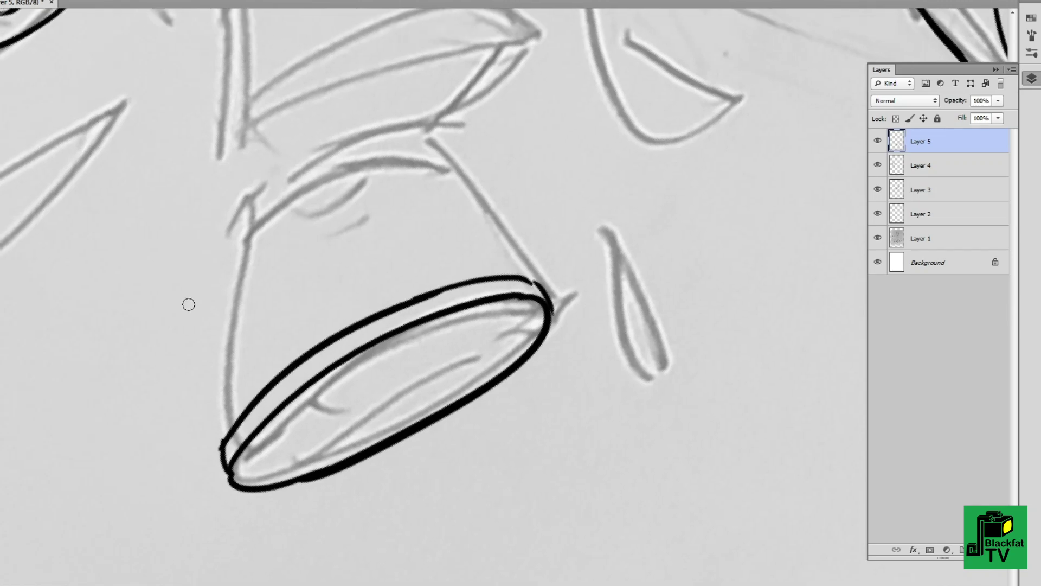
{"action": "mouse_move", "coordinate": [246, 247]}
{"action": "left_mouse_down"}
{"action": "mouse_move", "coordinate": [222, 434]}
{"action": "mouse_move", "coordinate": [434, 160]}
{"action": "mouse_move", "coordinate": [542, 288]}
{"action": "left_mouse_up"}
{"action": "left_click_drag", "start_coordinate": [233, 423], "coordinate": [223, 439]}
{"action": "left_click_drag", "start_coordinate": [258, 327], "coordinate": [269, 440]}
Ink the second flying bowl with its double rim, sides and base, tucked against the first bowl
{"action": "left_click_drag", "start_coordinate": [507, 162], "coordinate": [256, 310]}
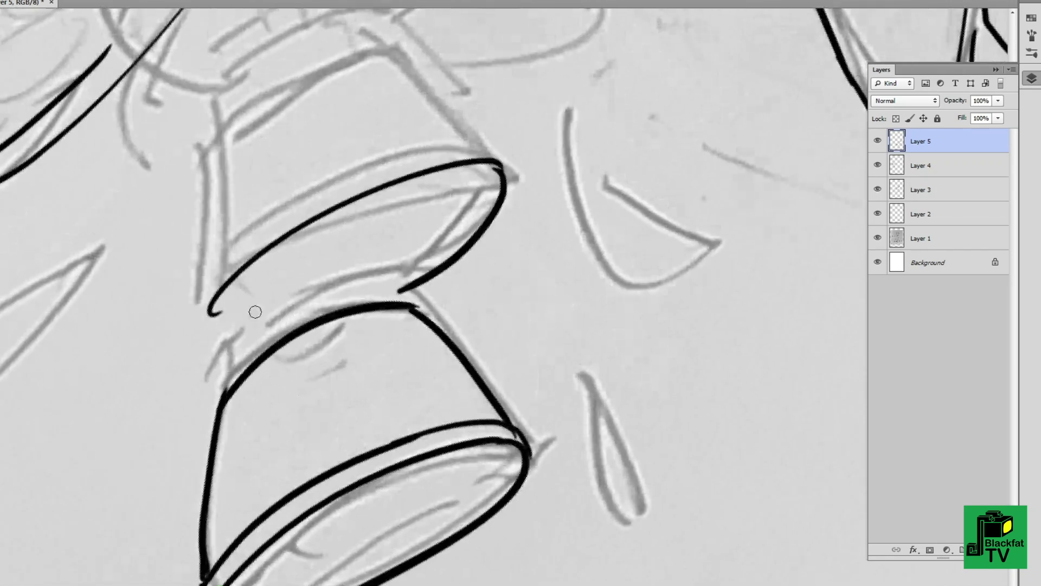
{"action": "mouse_move", "coordinate": [291, 350]}
{"action": "left_mouse_down"}
{"action": "mouse_move", "coordinate": [230, 287]}
{"action": "mouse_move", "coordinate": [487, 192]}
{"action": "mouse_move", "coordinate": [503, 268]}
{"action": "left_mouse_up"}
{"action": "mouse_move", "coordinate": [220, 247]}
{"action": "left_mouse_down"}
{"action": "mouse_move", "coordinate": [213, 375]}
{"action": "mouse_move", "coordinate": [497, 231]}
{"action": "mouse_move", "coordinate": [689, 213]}
{"action": "mouse_move", "coordinate": [456, 174]}
{"action": "left_mouse_up"}
Ink the large tilted plate beneath the bowls with its double rim and curved underside
{"action": "left_click_drag", "start_coordinate": [230, 304], "coordinate": [651, 109]}
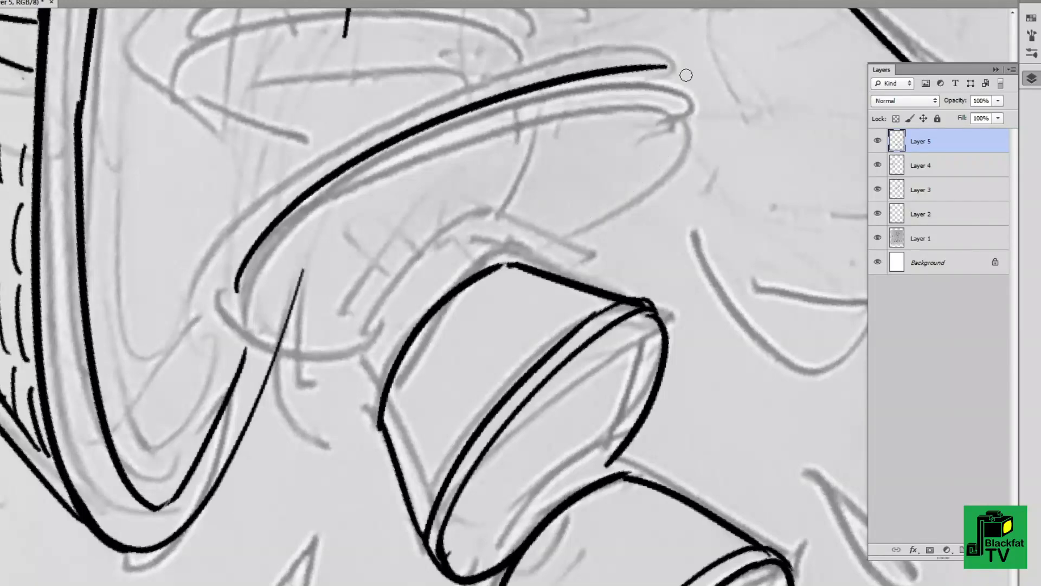
{"action": "left_click_drag", "start_coordinate": [673, 73], "coordinate": [585, 254]}
{"action": "left_click_drag", "start_coordinate": [239, 287], "coordinate": [401, 331]}
{"action": "mouse_move", "coordinate": [217, 305]}
{"action": "left_mouse_down"}
{"action": "mouse_move", "coordinate": [217, 347]}
{"action": "mouse_move", "coordinate": [436, 135]}
{"action": "mouse_move", "coordinate": [679, 92]}
{"action": "mouse_move", "coordinate": [678, 174]}
{"action": "left_mouse_up"}
{"action": "mouse_move", "coordinate": [260, 274]}
{"action": "left_mouse_down"}
{"action": "mouse_move", "coordinate": [561, 125]}
{"action": "mouse_move", "coordinate": [672, 153]}
{"action": "mouse_move", "coordinate": [607, 168]}
{"action": "left_mouse_up"}
{"action": "mouse_move", "coordinate": [553, 164]}
{"action": "left_mouse_down"}
{"action": "mouse_move", "coordinate": [162, 359]}
{"action": "mouse_move", "coordinate": [319, 404]}
{"action": "left_mouse_up"}
Ink the lower plate behind the large one, with its double rim, sloping underside and raised foot
{"action": "mouse_move", "coordinate": [138, 349]}
{"action": "left_mouse_down"}
{"action": "mouse_move", "coordinate": [423, 163]}
{"action": "mouse_move", "coordinate": [558, 155]}
{"action": "left_mouse_up"}
{"action": "left_click_drag", "start_coordinate": [298, 164], "coordinate": [341, 199]}
{"action": "mouse_move", "coordinate": [510, 155]}
{"action": "left_mouse_down"}
{"action": "mouse_move", "coordinate": [255, 263]}
{"action": "mouse_move", "coordinate": [201, 348]}
{"action": "left_mouse_up"}
{"action": "left_click_drag", "start_coordinate": [510, 155], "coordinate": [597, 187]}
{"action": "left_click_drag", "start_coordinate": [259, 256], "coordinate": [479, 176]}
Erase the stray and overlapping line ends around the lower plate's rim
{"action": "key", "text": "e"}
{"action": "mouse_move", "coordinate": [352, 214]}
{"action": "left_mouse_down"}
{"action": "mouse_move", "coordinate": [363, 227]}
{"action": "mouse_move", "coordinate": [325, 206]}
{"action": "mouse_move", "coordinate": [380, 271]}
{"action": "mouse_move", "coordinate": [374, 320]}
{"action": "left_mouse_up"}
{"action": "left_click_drag", "start_coordinate": [180, 381], "coordinate": [186, 422]}
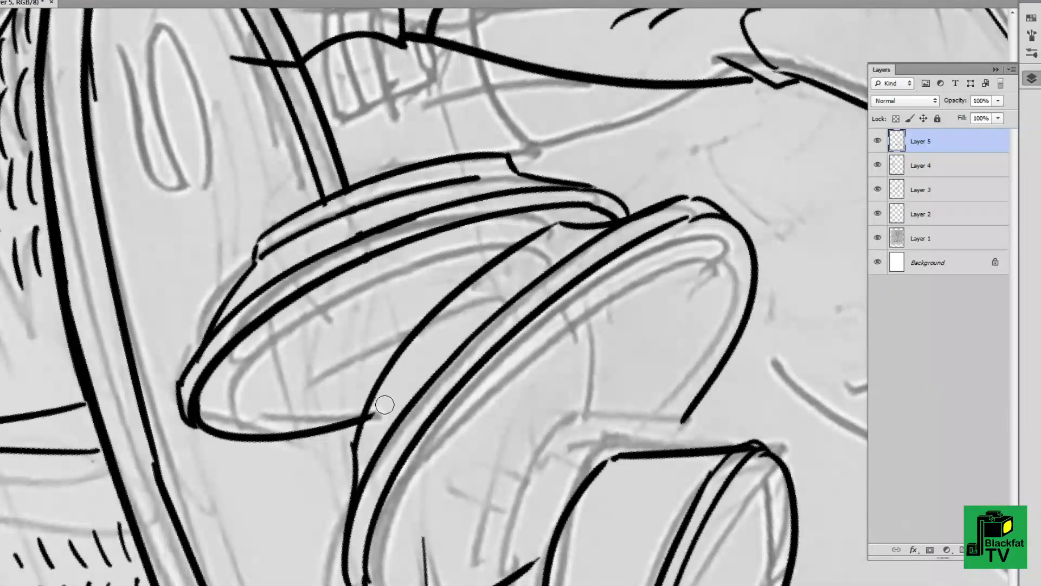
{"action": "left_click_drag", "start_coordinate": [359, 418], "coordinate": [383, 412]}
{"action": "mouse_move", "coordinate": [542, 223]}
{"action": "left_mouse_down"}
{"action": "mouse_move", "coordinate": [570, 221]}
{"action": "mouse_move", "coordinate": [369, 429]}
{"action": "mouse_move", "coordinate": [439, 192]}
{"action": "mouse_move", "coordinate": [448, 235]}
{"action": "left_mouse_up"}
Ink the inside edge of the mouth on each of the two flying bowls
{"action": "scroll", "coordinate": [369, 430], "scroll_direction": "down", "scroll_amount": 5}
{"action": "scroll", "coordinate": [439, 192], "scroll_direction": "up", "scroll_amount": 5}
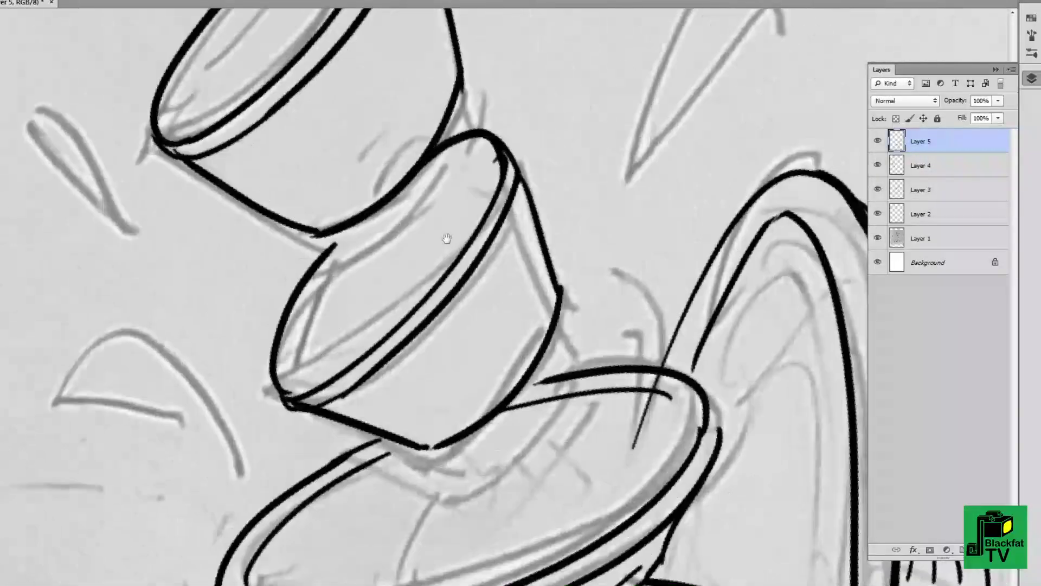
{"action": "left_click_drag", "start_coordinate": [488, 150], "coordinate": [324, 279]}
{"action": "scroll", "coordinate": [437, 252], "scroll_direction": "up", "scroll_amount": 3}
{"action": "left_click_drag", "start_coordinate": [496, 147], "coordinate": [312, 355]}
{"action": "scroll", "coordinate": [312, 354], "scroll_direction": "down", "scroll_amount": 4}
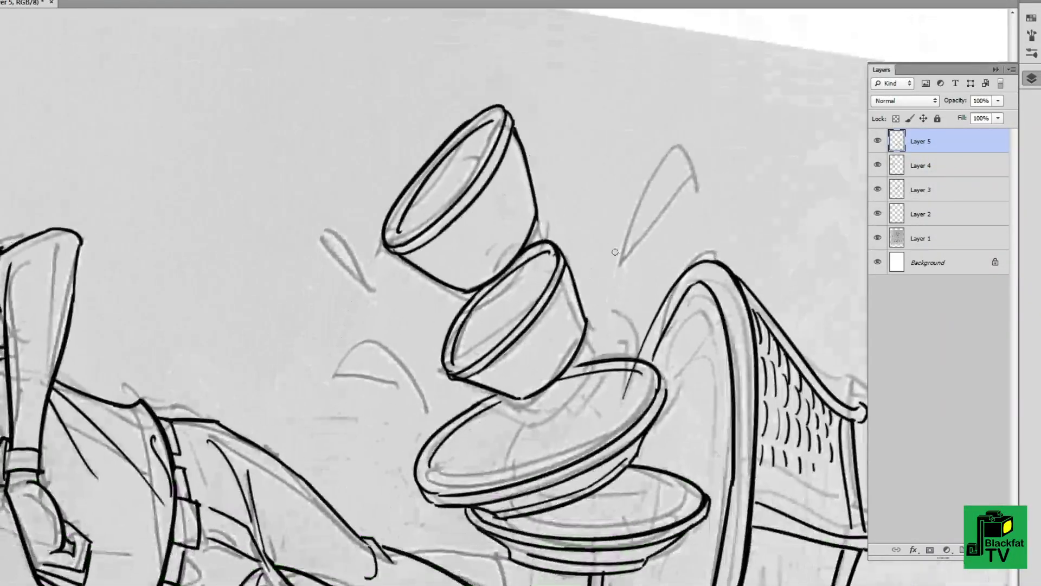
Ink splash droplets and curved motion lines around the flying bowls and plates
{"action": "left_click_drag", "start_coordinate": [347, 252], "coordinate": [265, 261]}
{"action": "left_click_drag", "start_coordinate": [434, 271], "coordinate": [461, 244]}
{"action": "left_click_drag", "start_coordinate": [440, 332], "coordinate": [386, 408]}
{"action": "left_click_drag", "start_coordinate": [404, 338], "coordinate": [372, 382]}
{"action": "mouse_move", "coordinate": [350, 174]}
{"action": "left_mouse_down"}
{"action": "mouse_move", "coordinate": [423, 217]}
{"action": "mouse_move", "coordinate": [414, 285]}
{"action": "mouse_move", "coordinate": [560, 446]}
{"action": "mouse_move", "coordinate": [678, 304]}
{"action": "left_mouse_up"}
{"action": "scroll", "coordinate": [413, 284], "scroll_direction": "down", "scroll_amount": 3}
{"action": "scroll", "coordinate": [560, 446], "scroll_direction": "up", "scroll_amount": 3}
{"action": "scroll", "coordinate": [559, 446], "scroll_direction": "down", "scroll_amount": 3}
{"action": "scroll", "coordinate": [705, 282], "scroll_direction": "up", "scroll_amount": 1}
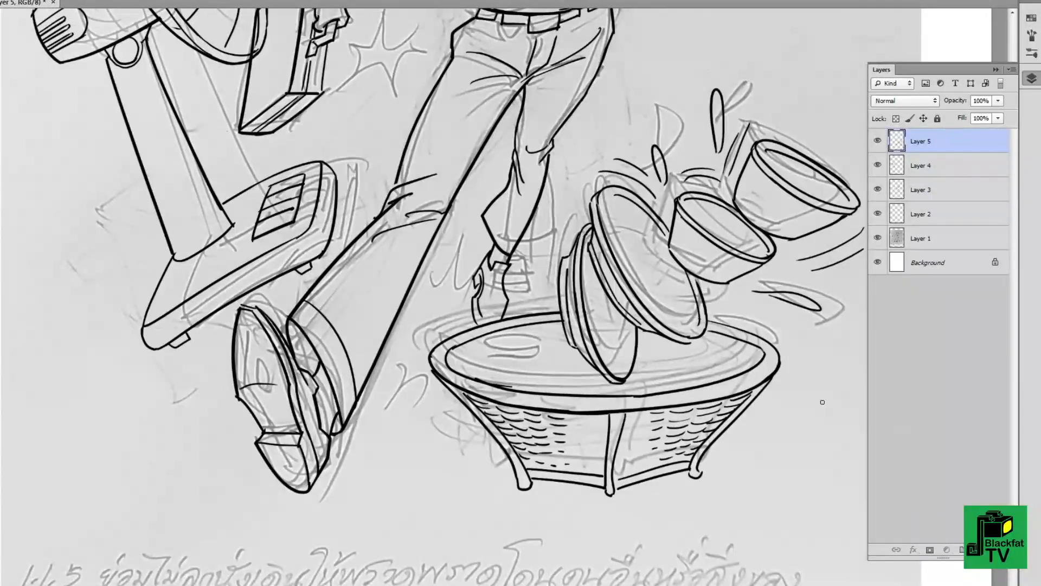
Ink the jagged impact marks between the boy's legs and beside his front foot
{"action": "left_click_drag", "start_coordinate": [822, 401], "coordinate": [817, 451]}
{"action": "scroll", "coordinate": [472, 260], "scroll_direction": "up", "scroll_amount": 2}
{"action": "left_click_drag", "start_coordinate": [458, 274], "coordinate": [396, 334]}
{"action": "left_click_drag", "start_coordinate": [466, 241], "coordinate": [392, 325]}
{"action": "left_click_drag", "start_coordinate": [454, 289], "coordinate": [433, 365]}
{"action": "left_click_drag", "start_coordinate": [467, 346], "coordinate": [445, 394]}
{"action": "left_click_drag", "start_coordinate": [355, 426], "coordinate": [335, 480]}
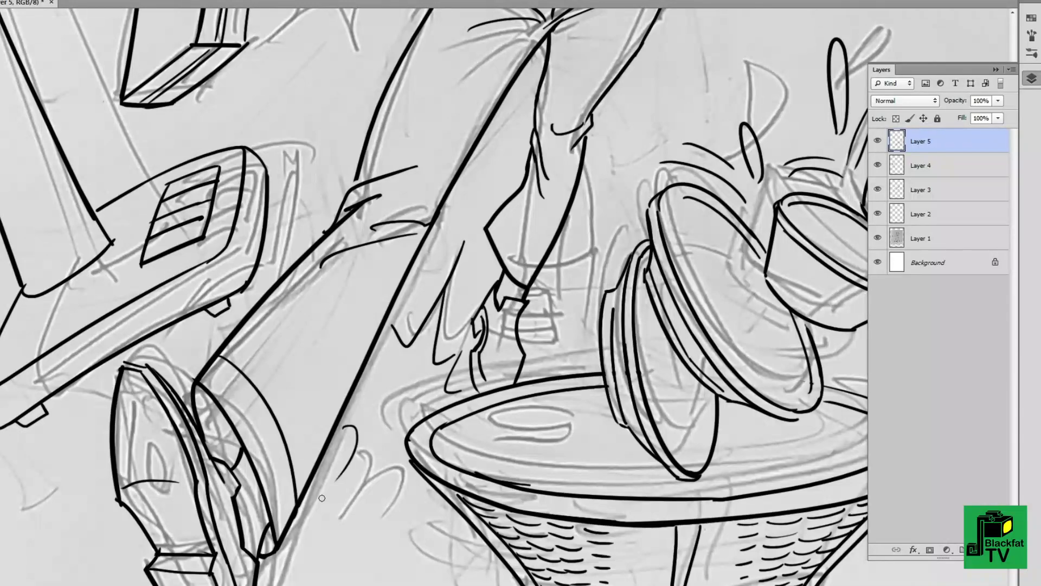
{"action": "left_click_drag", "start_coordinate": [332, 563], "coordinate": [383, 462]}
{"action": "left_click_drag", "start_coordinate": [376, 562], "coordinate": [426, 475]}
Ink the spiky starburst between the briefcase and the boy's thigh
{"action": "scroll", "coordinate": [418, 491], "scroll_direction": "down", "scroll_amount": 3}
{"action": "left_click_drag", "start_coordinate": [488, 163], "coordinate": [488, 290]}
{"action": "scroll", "coordinate": [498, 252], "scroll_direction": "up", "scroll_amount": 3}
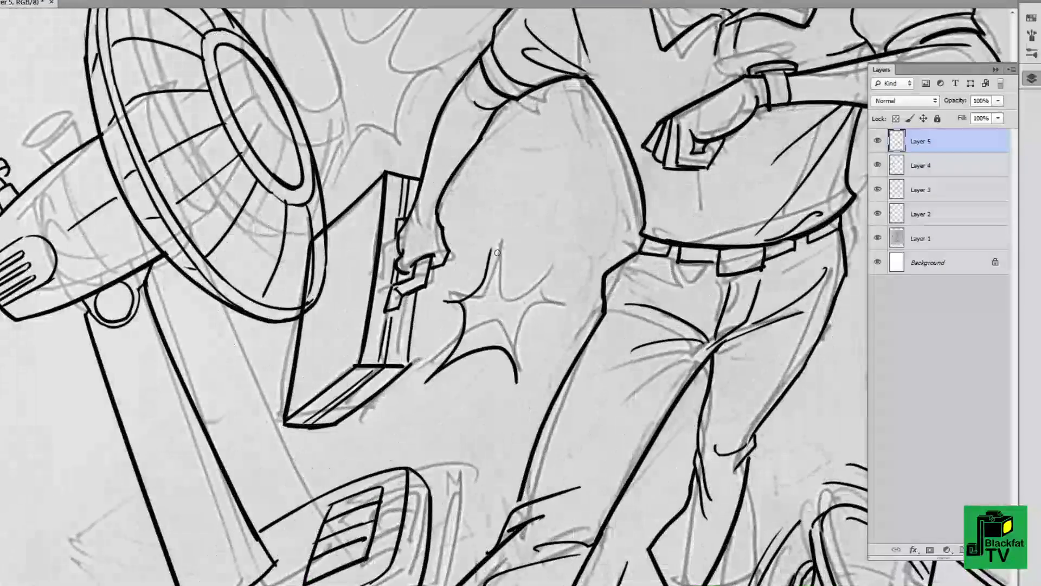
{"action": "left_click_drag", "start_coordinate": [497, 252], "coordinate": [559, 296]}
{"action": "left_click_drag", "start_coordinate": [510, 271], "coordinate": [542, 361]}
Ink the spiky starburst beside the fan guard and the motion lines around the boy's shoulder and waist
{"action": "scroll", "coordinate": [515, 325], "scroll_direction": "down", "scroll_amount": 3}
{"action": "left_click_drag", "start_coordinate": [466, 282], "coordinate": [375, 345]}
{"action": "mouse_move", "coordinate": [459, 287]}
{"action": "left_mouse_down"}
{"action": "mouse_move", "coordinate": [542, 391]}
{"action": "mouse_move", "coordinate": [446, 448]}
{"action": "left_mouse_up"}
{"action": "scroll", "coordinate": [515, 353], "scroll_direction": "up", "scroll_amount": 2}
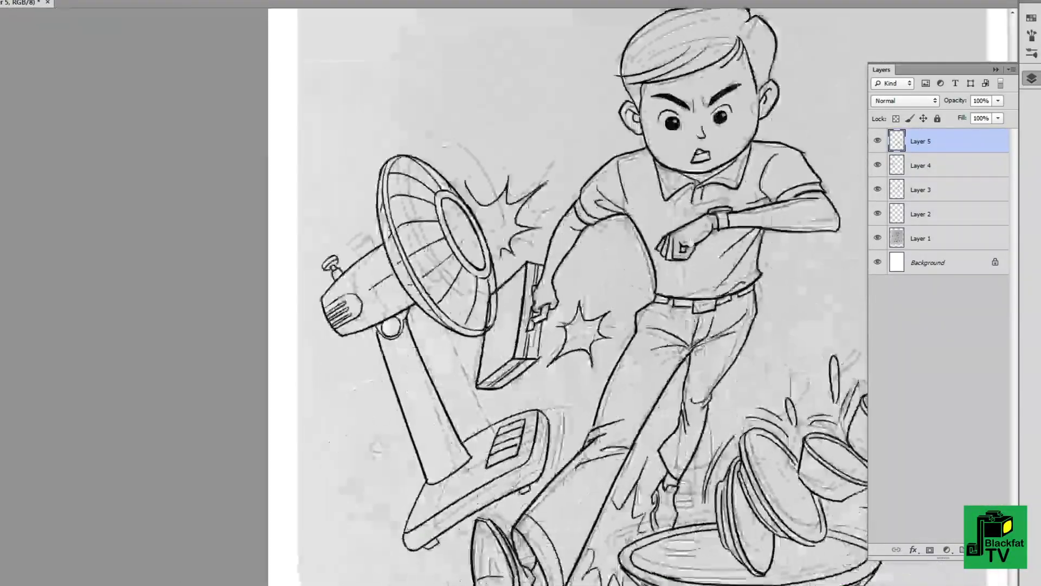
{"action": "scroll", "coordinate": [609, 209], "scroll_direction": "down", "scroll_amount": 4}
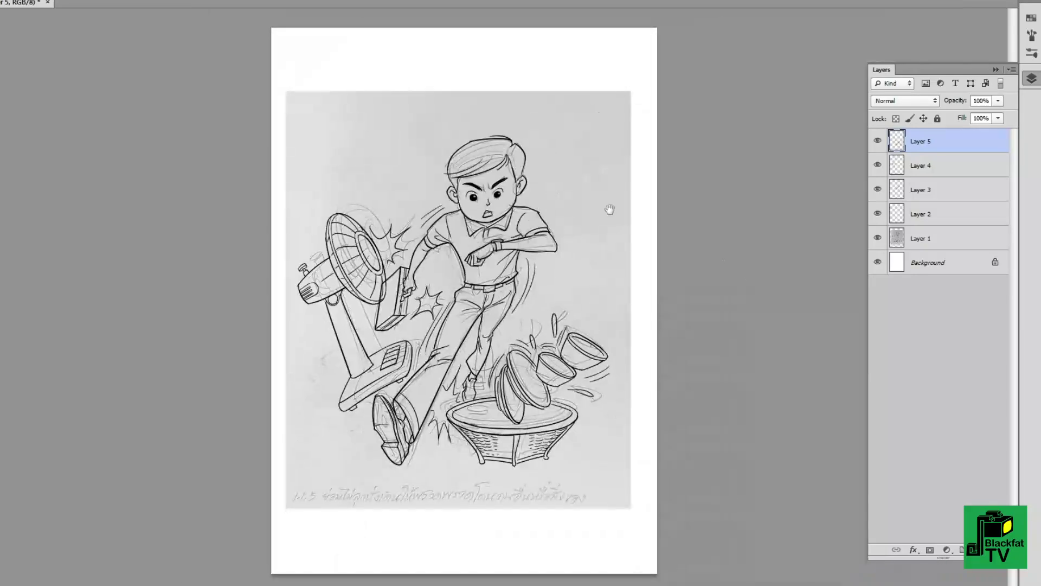
Sign the artwork with the artist's handwritten initials in the empty area beneath the fan
{"action": "scroll", "coordinate": [358, 469], "scroll_direction": "up", "scroll_amount": 3}
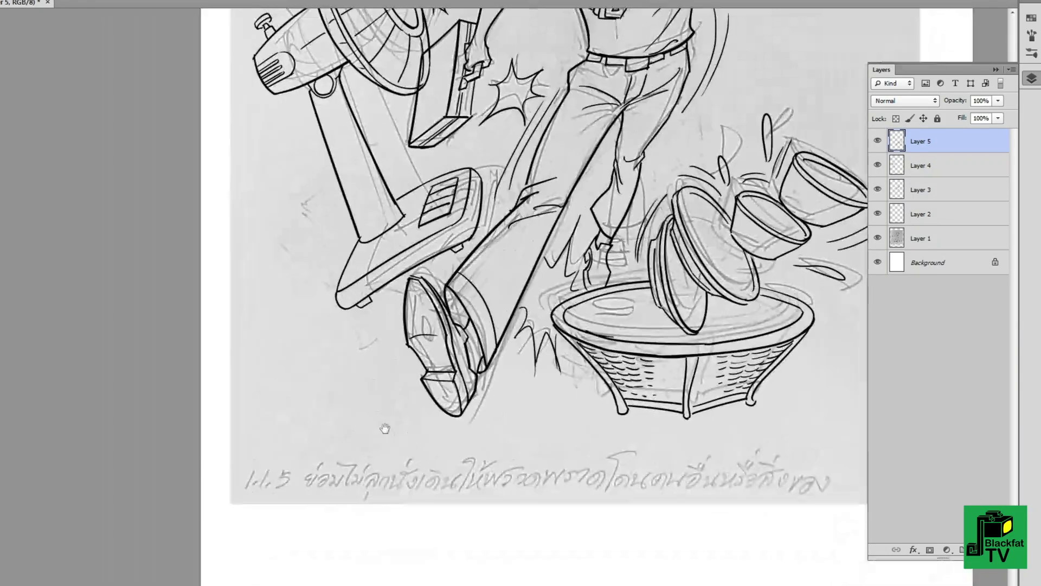
{"action": "key", "text": "ctrl+alt+z"}
{"action": "left_click_drag", "start_coordinate": [304, 387], "coordinate": [272, 427]}
{"action": "left_click", "coordinate": [338, 420]}
{"action": "left_click_drag", "start_coordinate": [320, 384], "coordinate": [323, 425]}
{"action": "key", "text": "ctrl+alt+z"}
{"action": "left_click", "coordinate": [338, 419]}
{"action": "scroll", "coordinate": [703, 316], "scroll_direction": "down", "scroll_amount": 3}
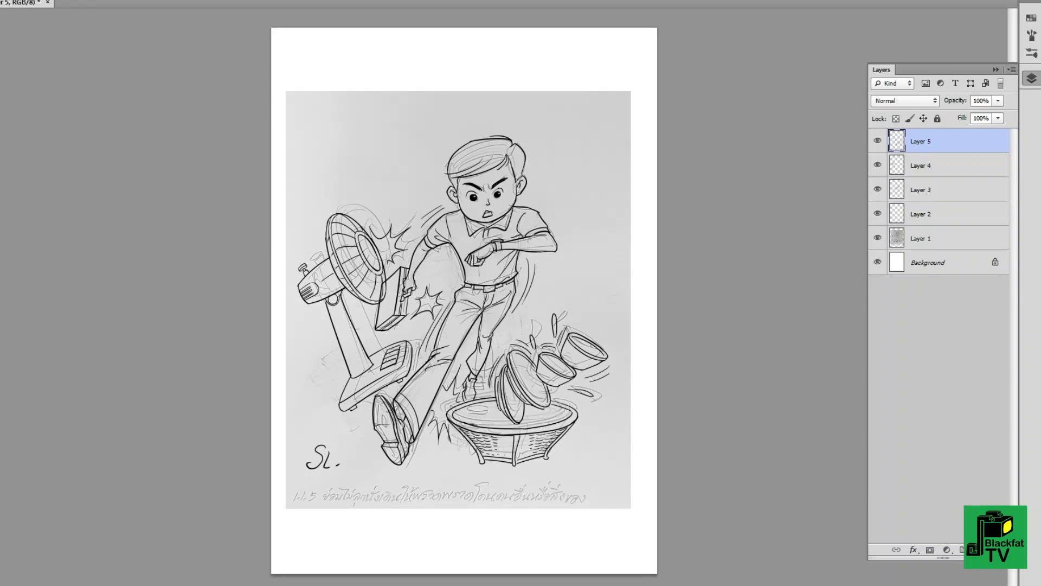